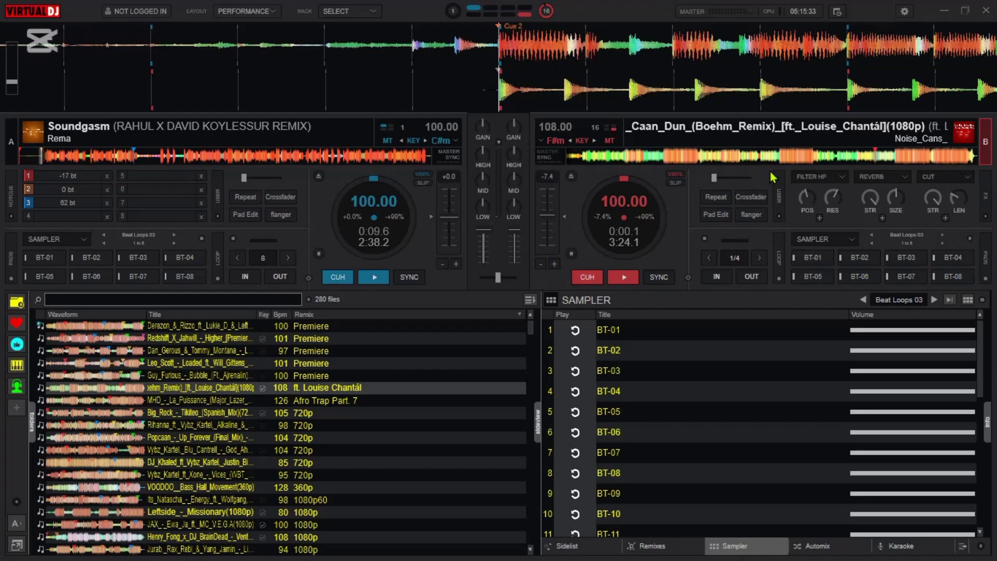
Step: Expand Local Music › Sampler in the folder tree to list banks like Beat Loops 01–03
{"action": "left_click", "coordinate": [904, 11]}
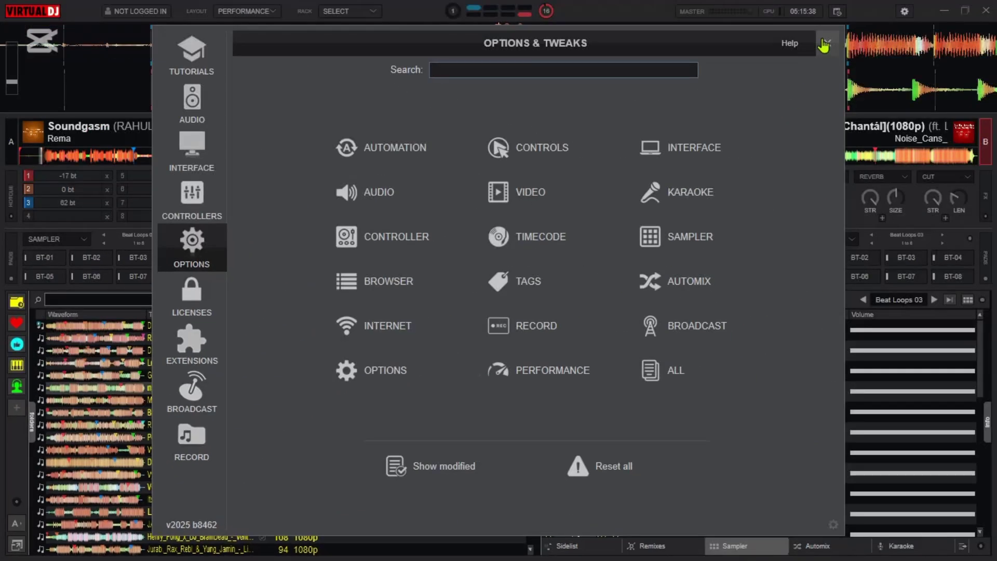
{"action": "left_click", "coordinate": [825, 43]}
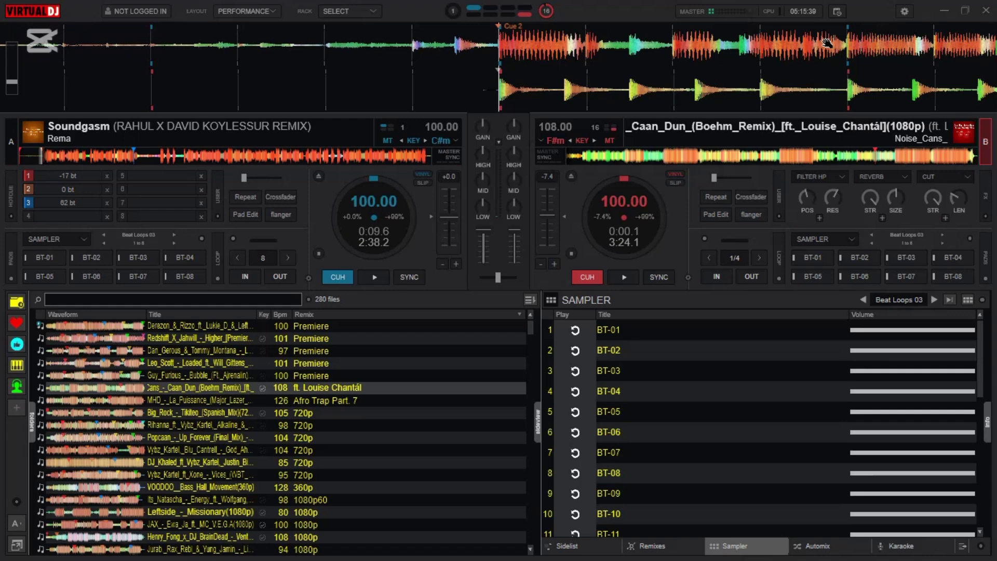
{"action": "left_click", "coordinate": [30, 415]}
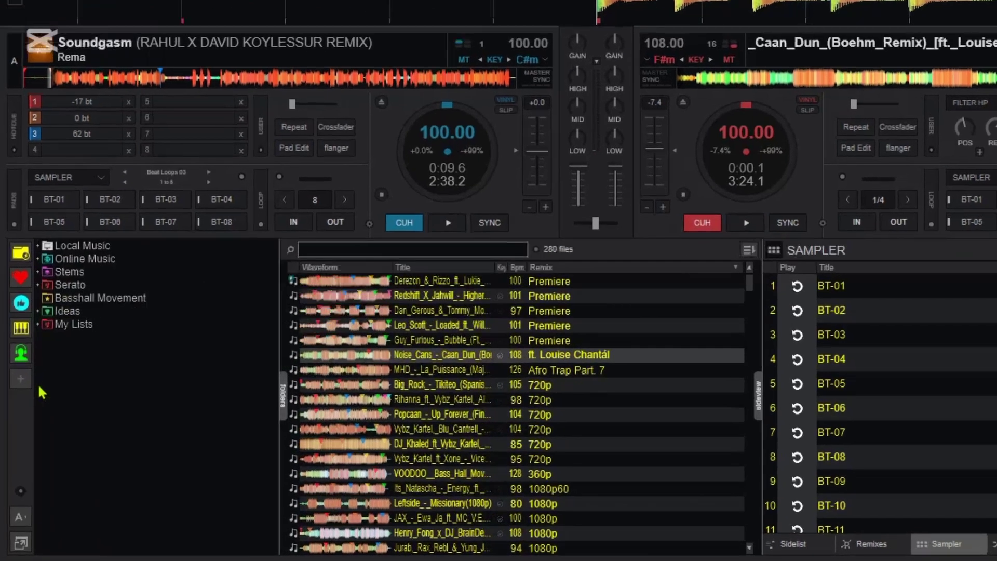
{"action": "left_click", "coordinate": [60, 119]}
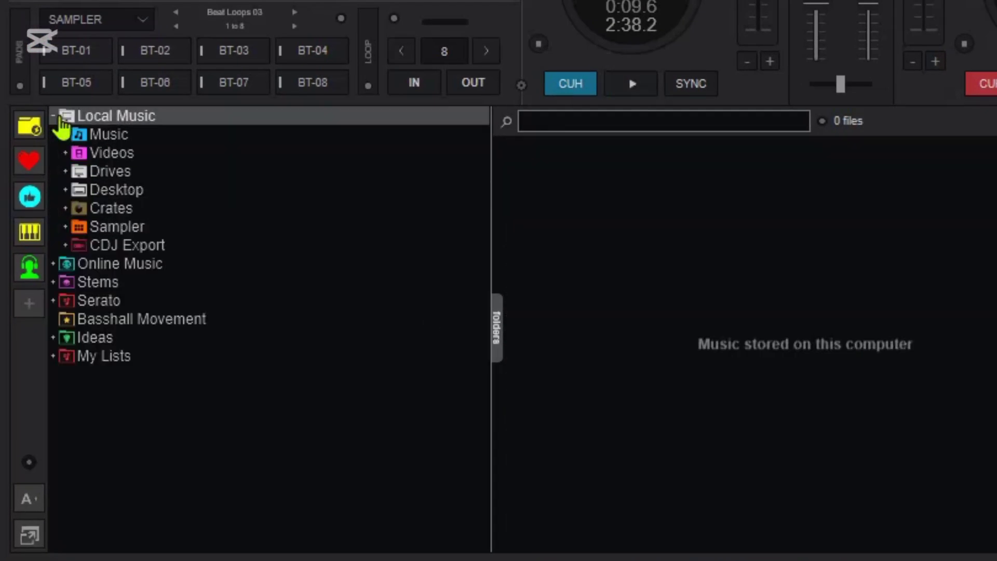
{"action": "left_click", "coordinate": [70, 226]}
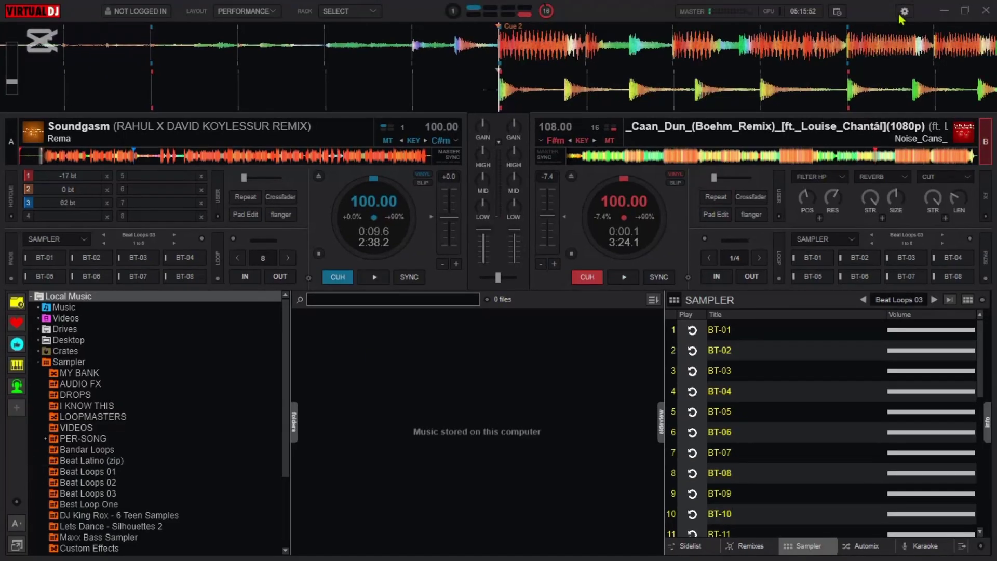
Step: Search 'sample' in settings and toggle samplerHideDefaultBanks to Yes, then back to No
{"action": "left_click", "coordinate": [903, 12]}
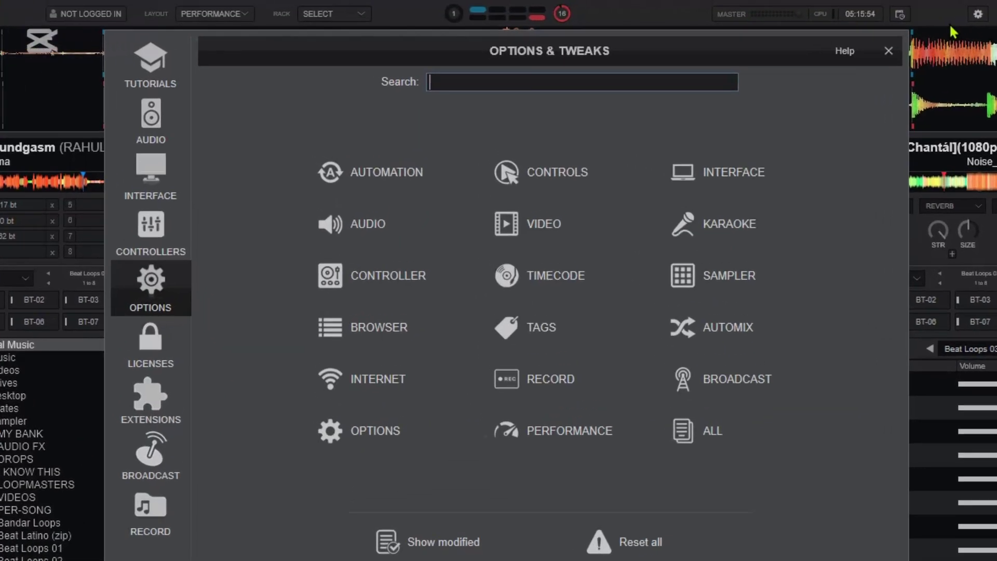
{"action": "type", "text": "sample"}
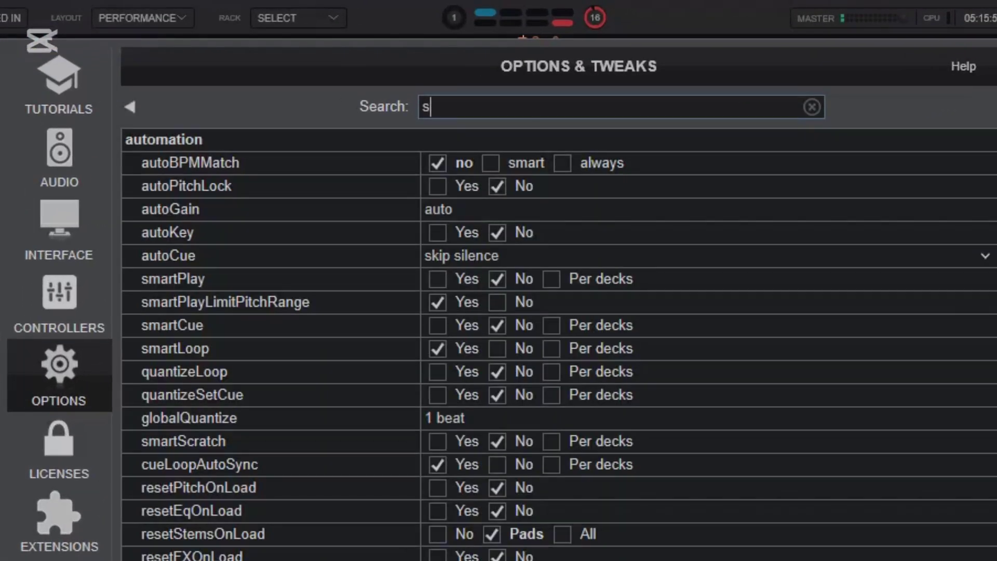
{"action": "left_click", "coordinate": [437, 396]}
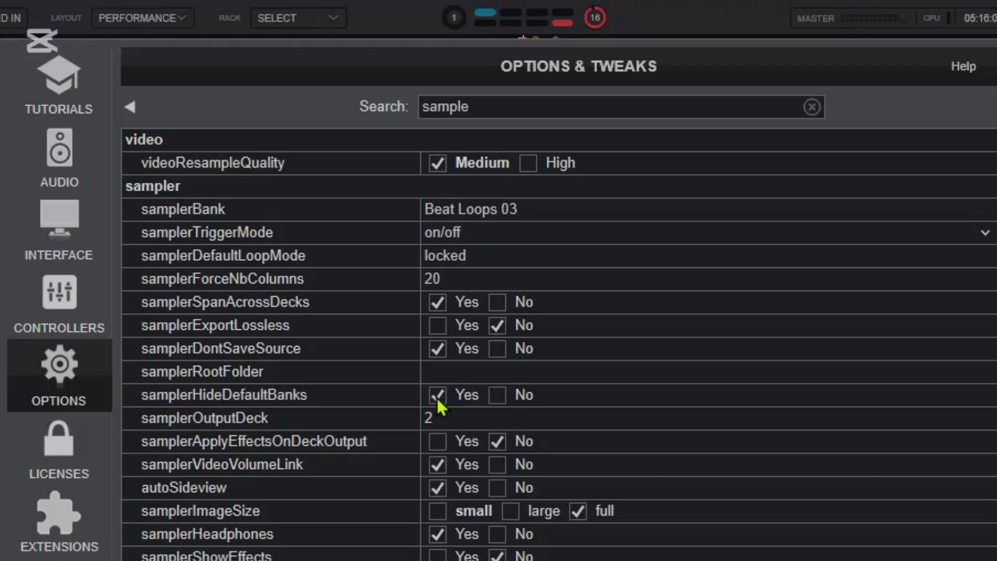
{"action": "left_click", "coordinate": [497, 396]}
{"action": "key", "text": "Escape"}
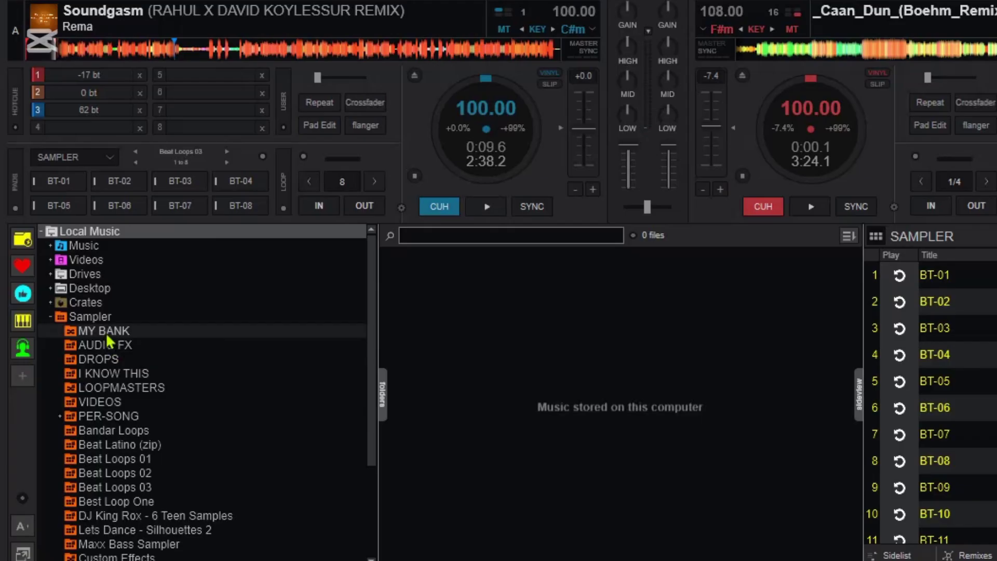
Step: Select the MY BANK folder and step the sampler back through banks until MY BANK loads
{"action": "left_click", "coordinate": [82, 374]}
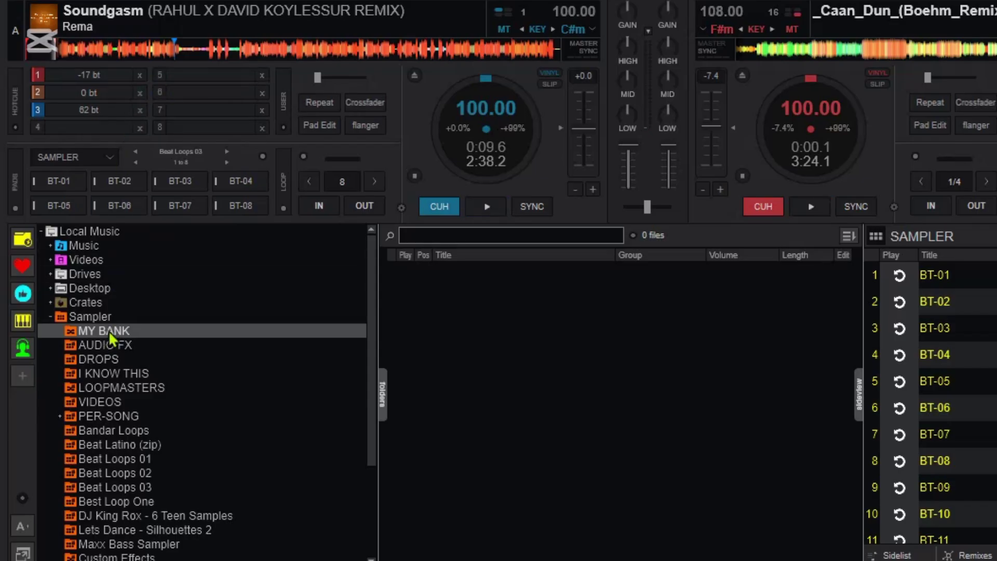
{"action": "left_click", "coordinate": [134, 155]}
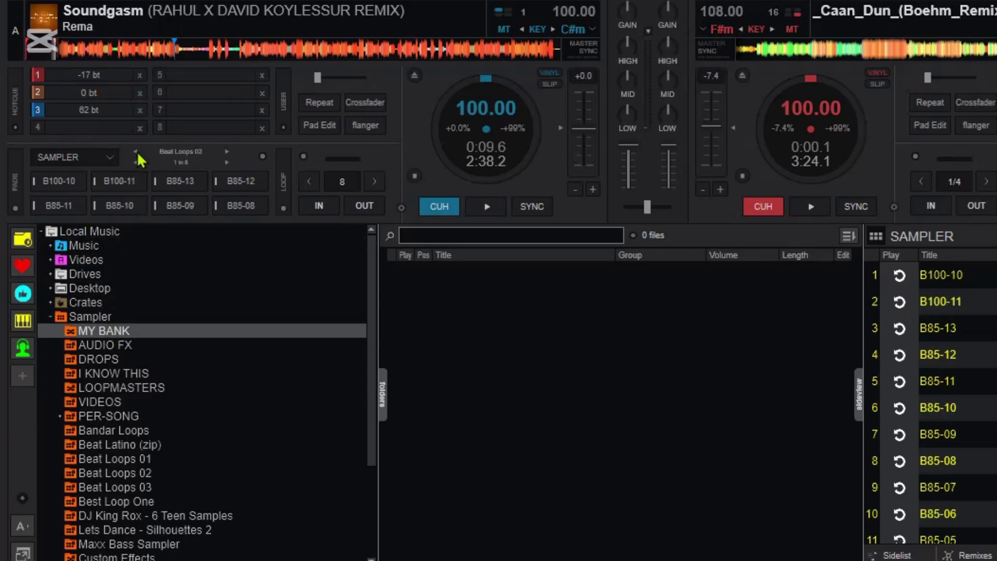
{"action": "left_click", "coordinate": [134, 155]}
{"action": "left_click", "coordinate": [135, 155]}
{"action": "left_click", "coordinate": [135, 156]}
{"action": "left_click", "coordinate": [135, 155]}
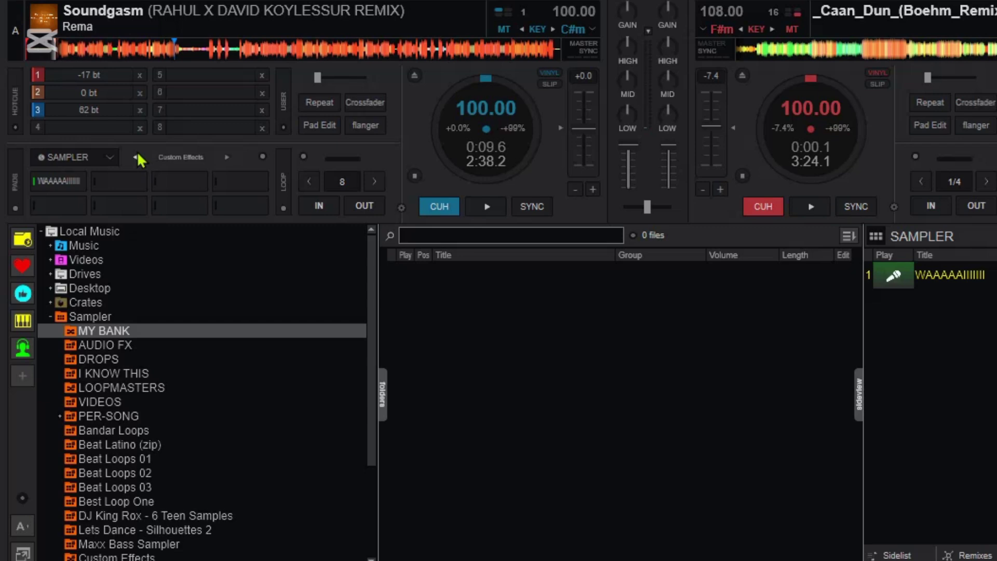
{"action": "left_click", "coordinate": [135, 155]}
{"action": "left_click", "coordinate": [135, 155]}
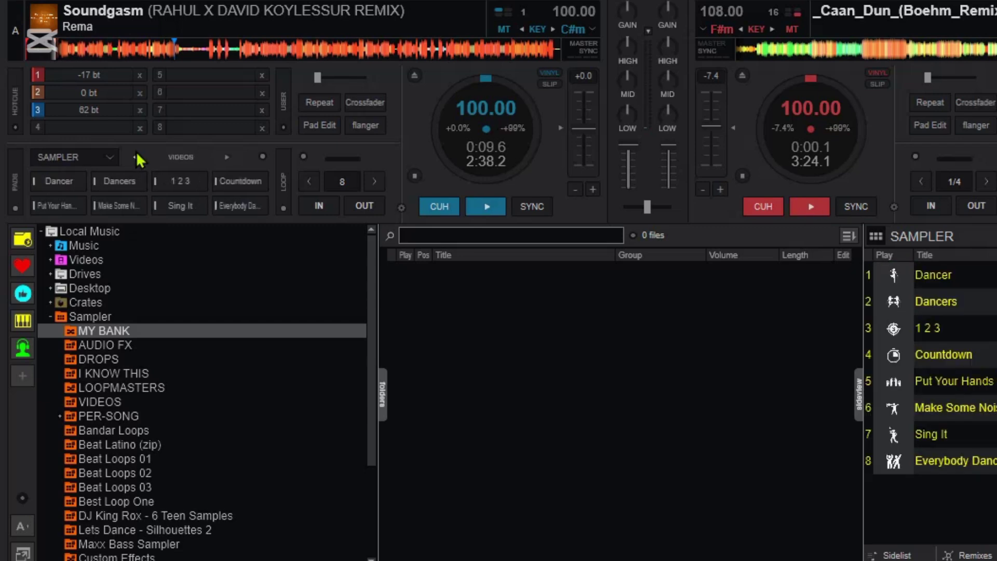
{"action": "left_click", "coordinate": [135, 155]}
{"action": "left_click", "coordinate": [135, 155]}
{"action": "left_click", "coordinate": [135, 156]}
{"action": "left_click", "coordinate": [135, 155]}
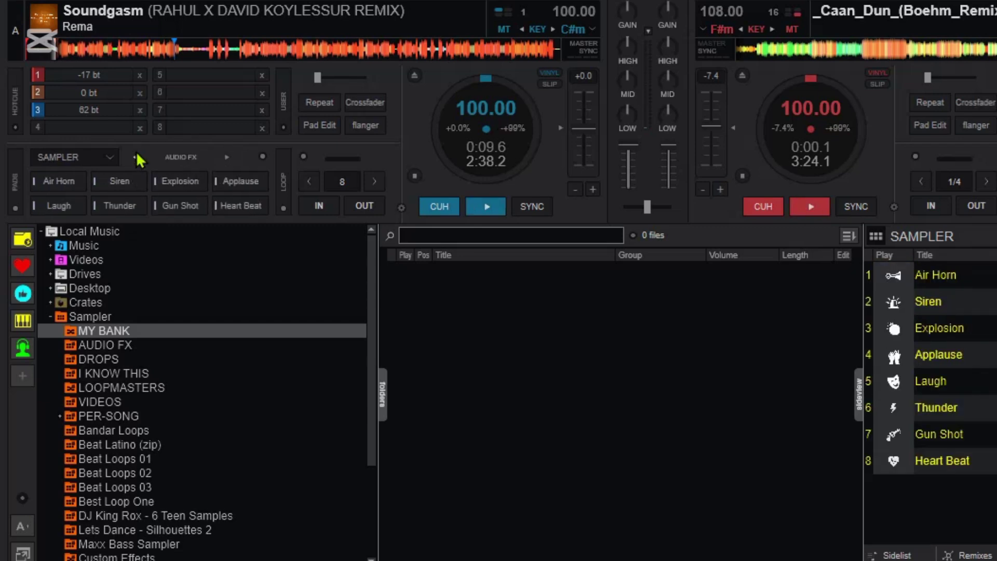
{"action": "left_click", "coordinate": [135, 156]}
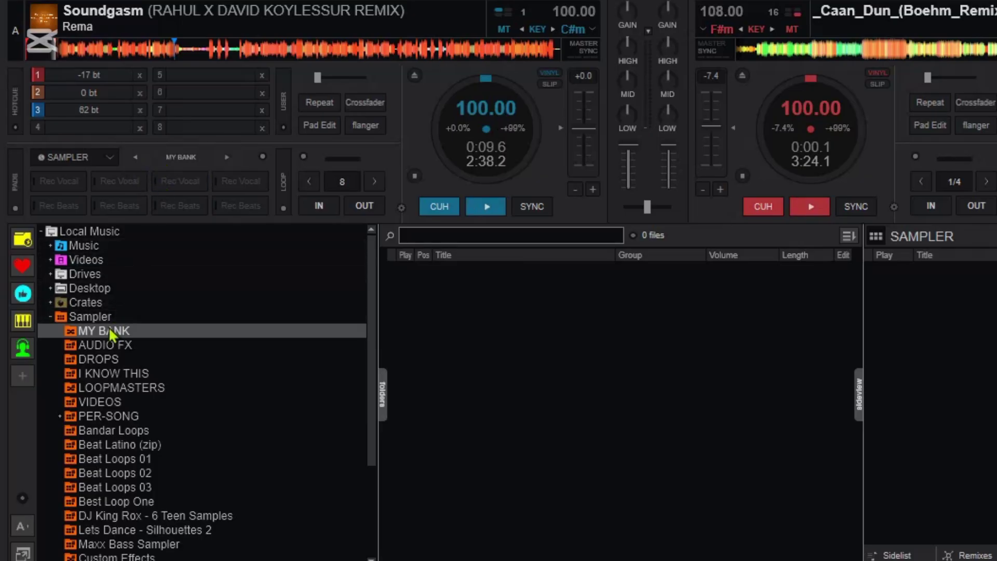
{"action": "left_click", "coordinate": [59, 181]}
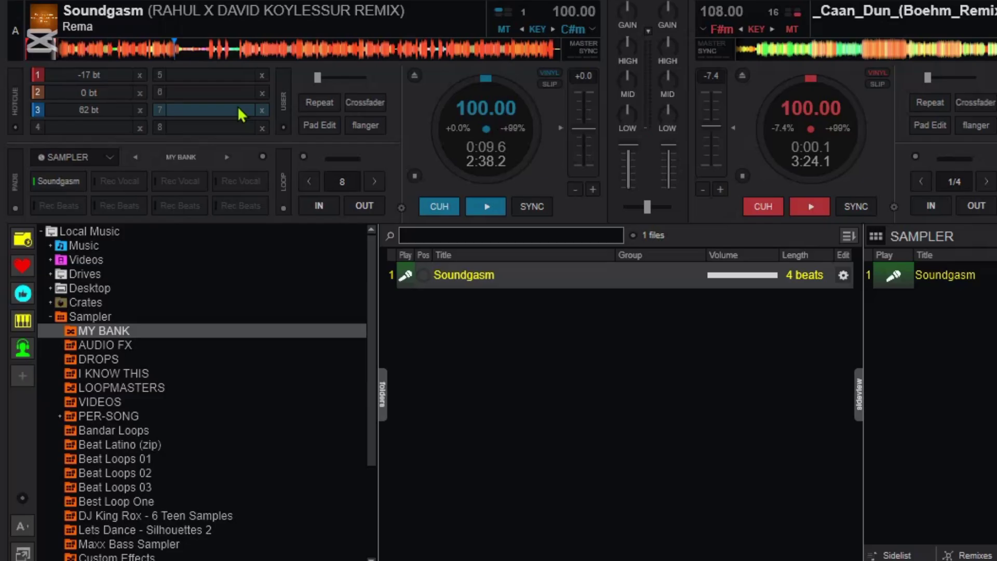
{"action": "left_click", "coordinate": [73, 186]}
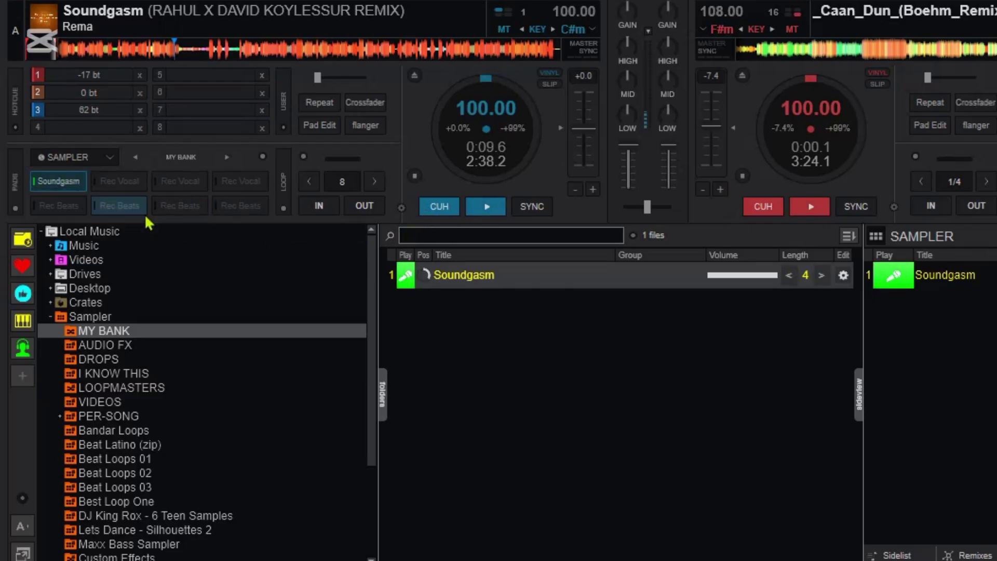
{"action": "left_click", "coordinate": [76, 185]}
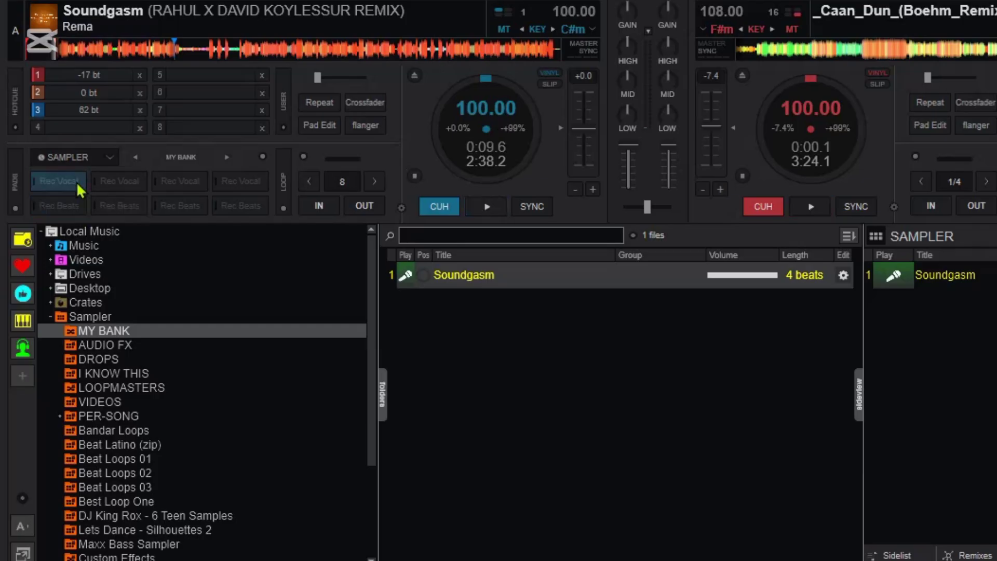
{"action": "right_click", "coordinate": [76, 182]}
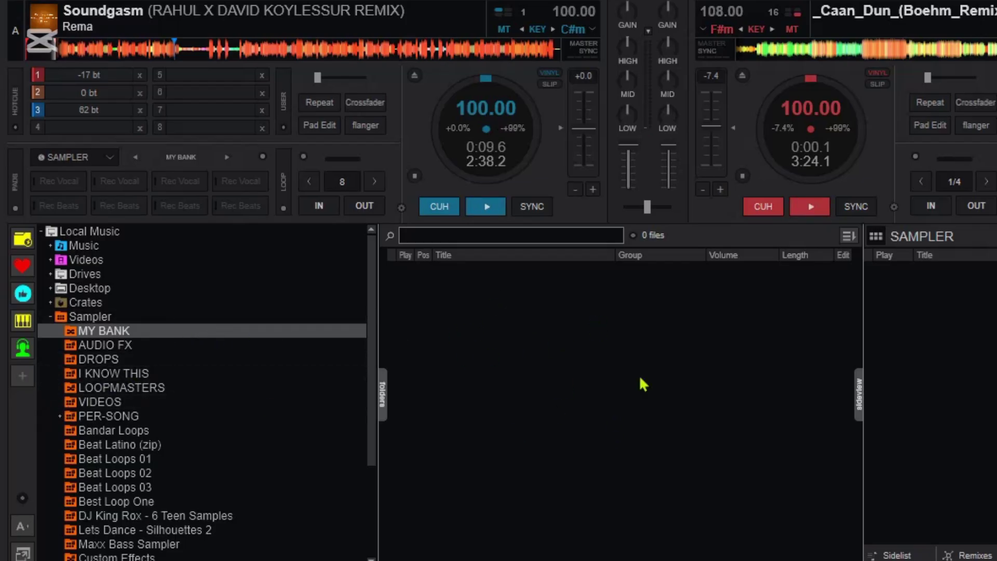
Step: Expand PER-SONG and browse its Soundgasm remix and Noise_Cans banks, ending with PER-SONG selected
{"action": "left_click", "coordinate": [77, 417]}
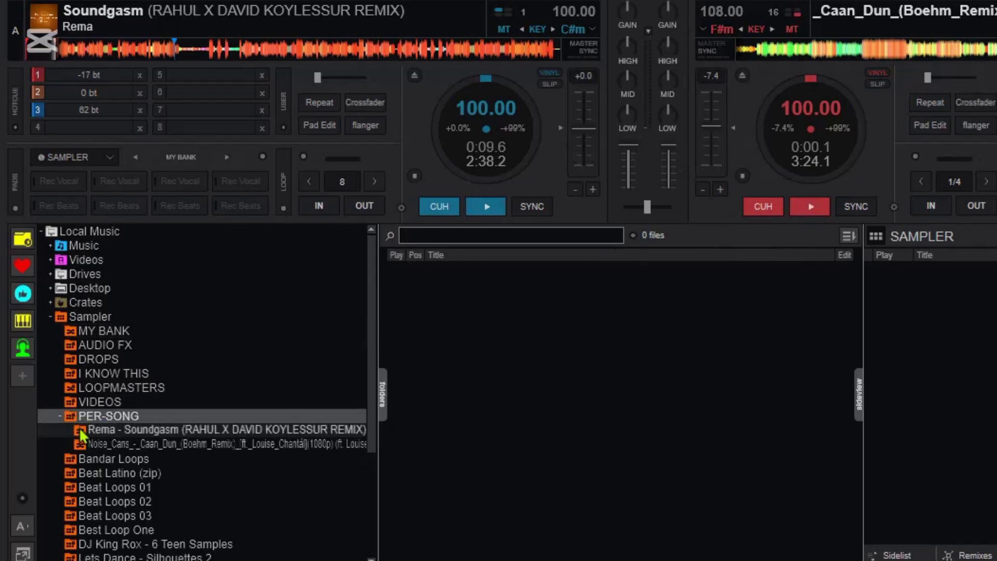
{"action": "left_click", "coordinate": [88, 432]}
{"action": "left_click", "coordinate": [97, 447]}
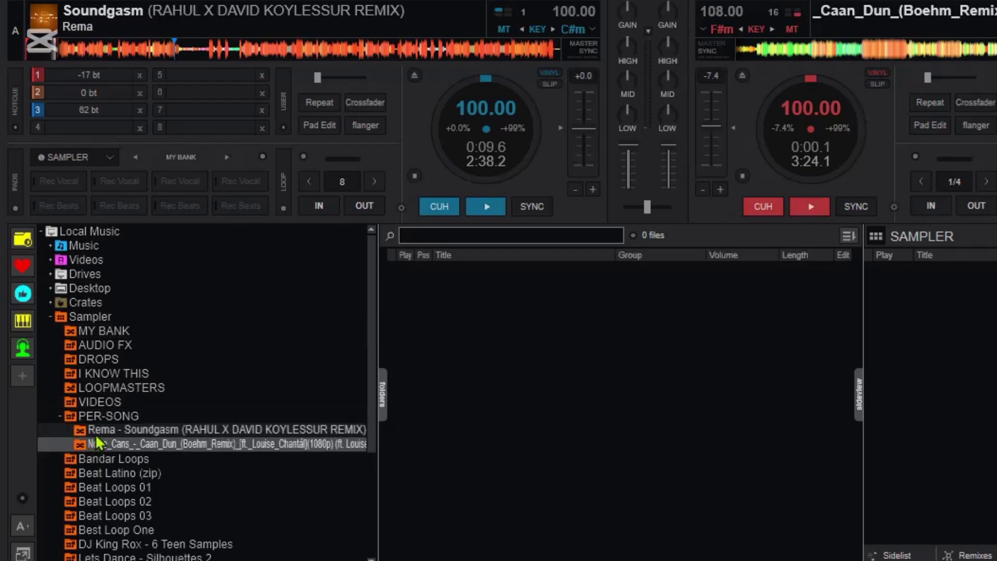
{"action": "left_click", "coordinate": [86, 416]}
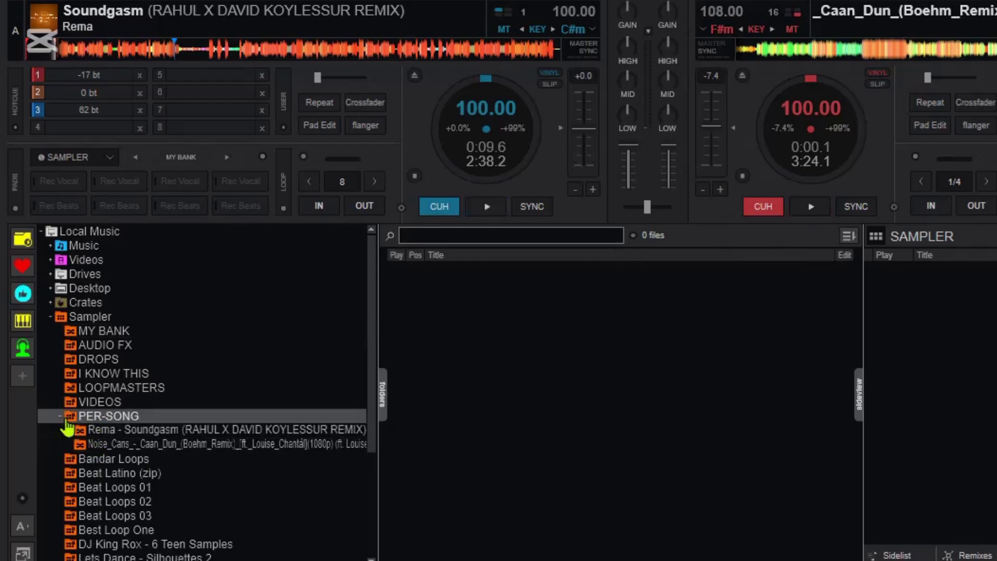
{"action": "left_click", "coordinate": [85, 334]}
{"action": "left_click", "coordinate": [83, 416]}
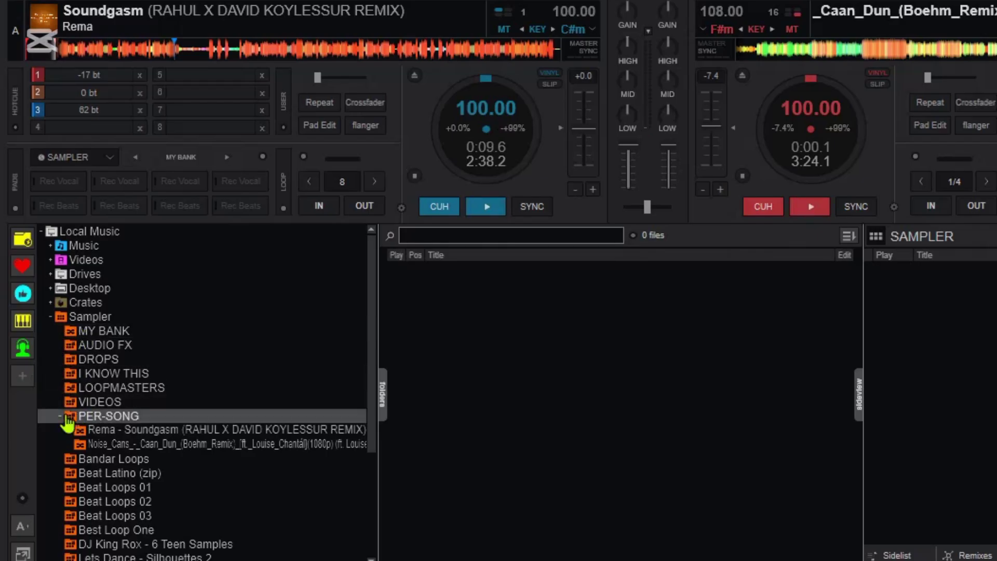
Step: Record a Soundgasm sample from deck A into the first pad and audition it
{"action": "left_click", "coordinate": [474, 210]}
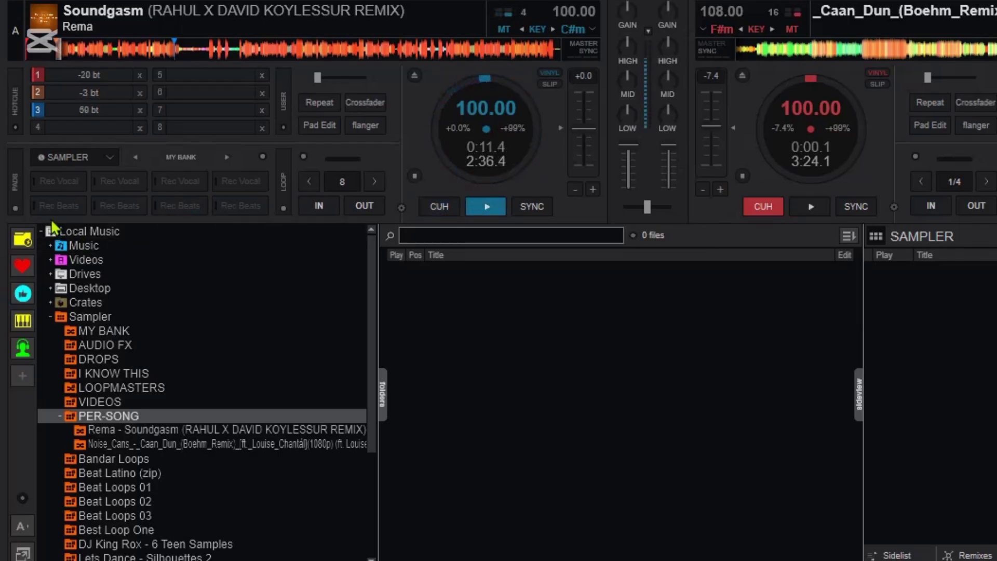
{"action": "left_click", "coordinate": [52, 185]}
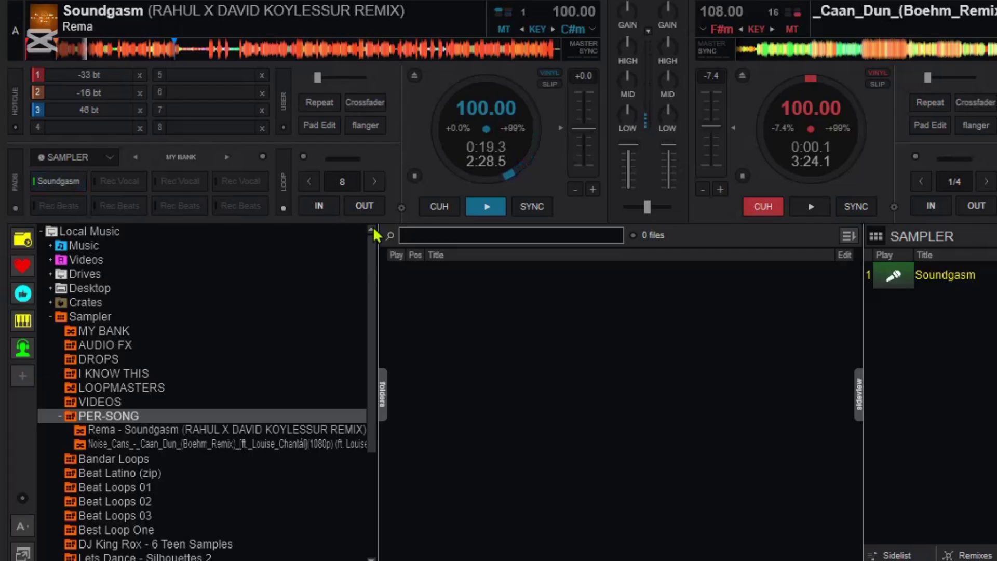
{"action": "left_click", "coordinate": [429, 212]}
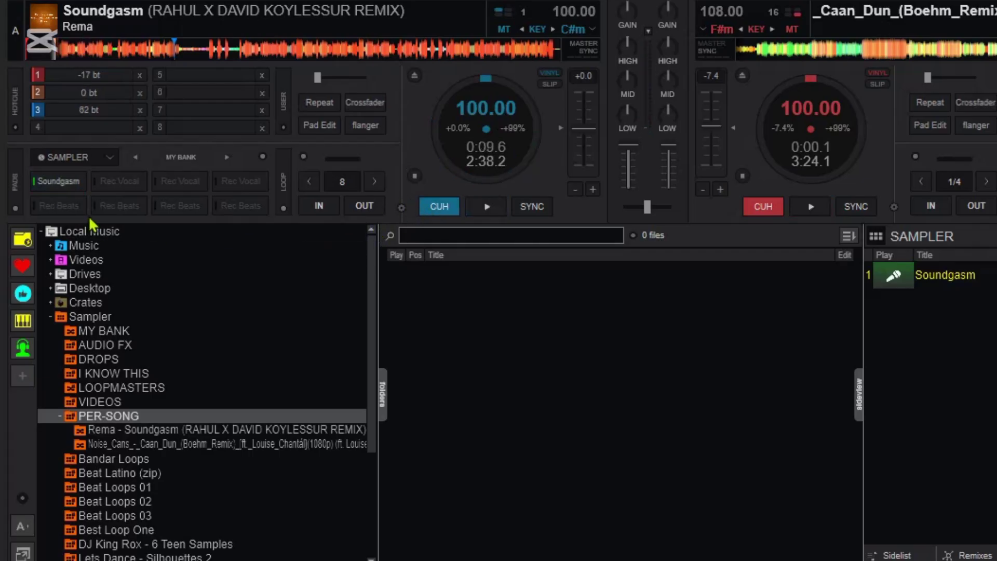
{"action": "left_click", "coordinate": [76, 183]}
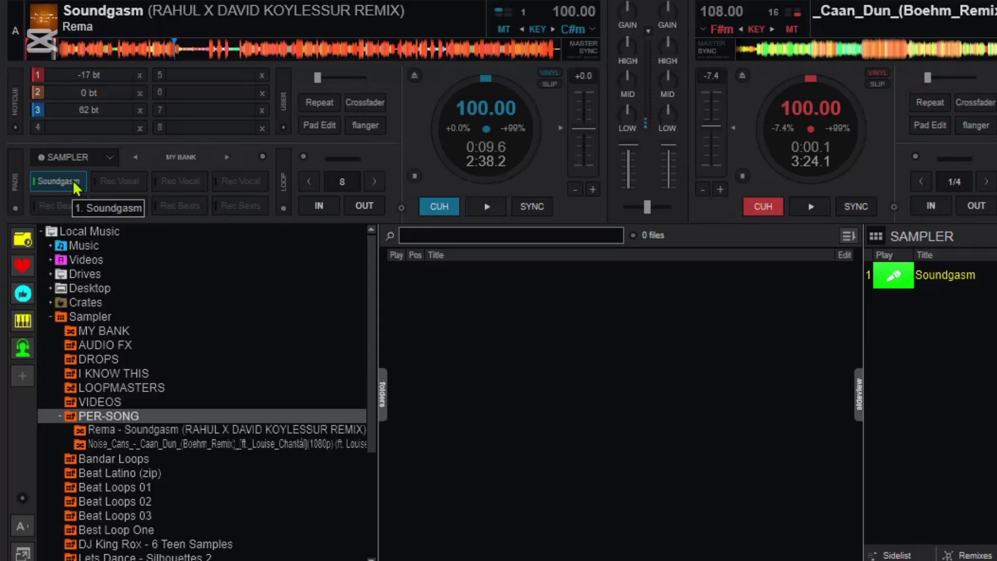
{"action": "left_click", "coordinate": [75, 185]}
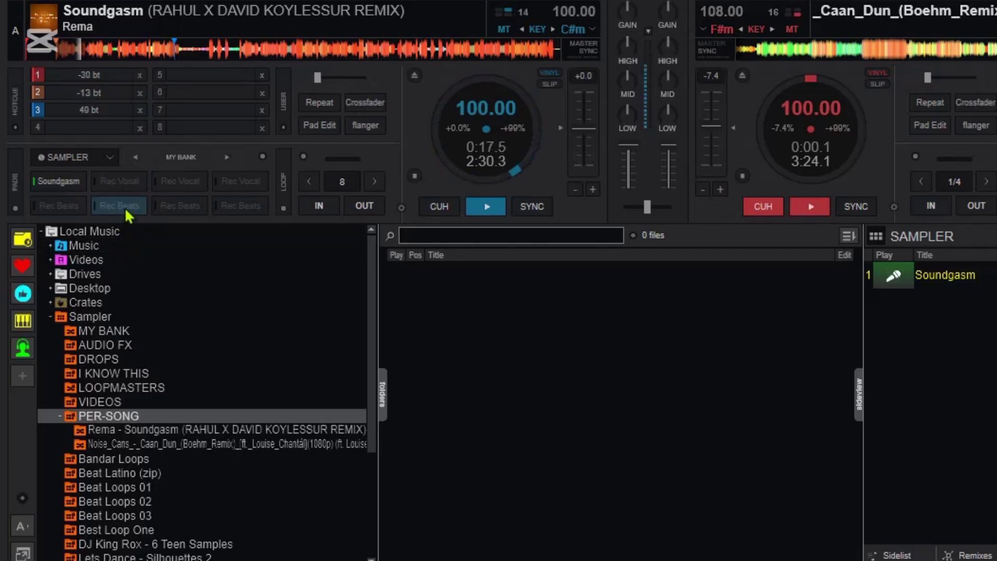
Step: Record and audition a second sample, Soundgasm (1), then clear both recorded pads
{"action": "left_click", "coordinate": [119, 184]}
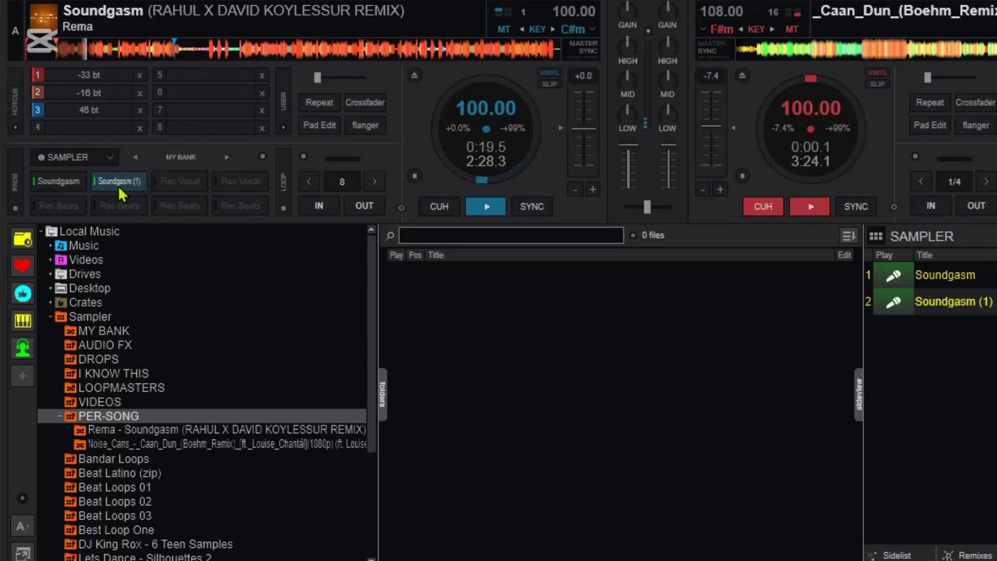
{"action": "left_click", "coordinate": [440, 206]}
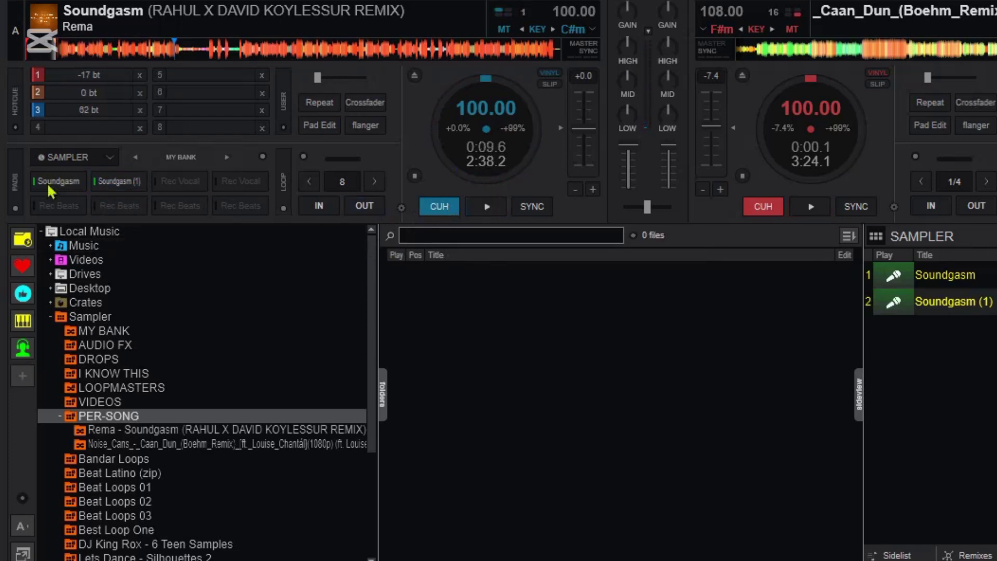
{"action": "left_click", "coordinate": [124, 182]}
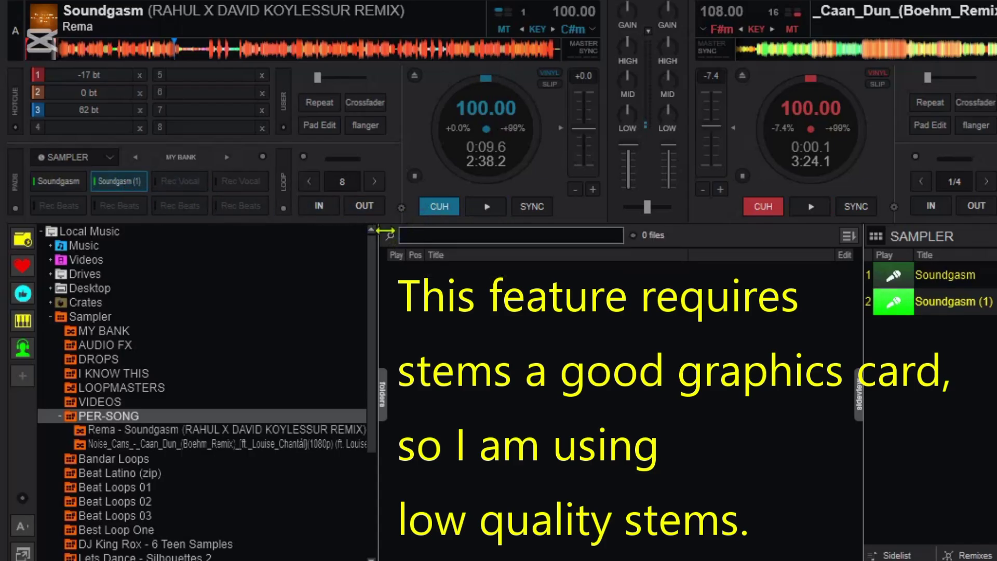
{"action": "left_click", "coordinate": [130, 184]}
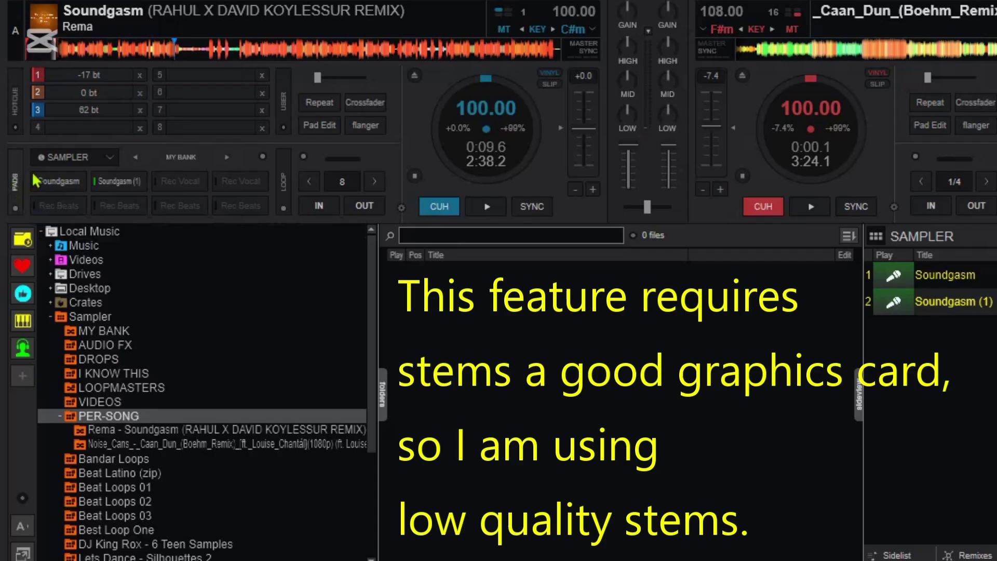
{"action": "left_click", "coordinate": [118, 181]}
{"action": "left_click", "coordinate": [61, 182]}
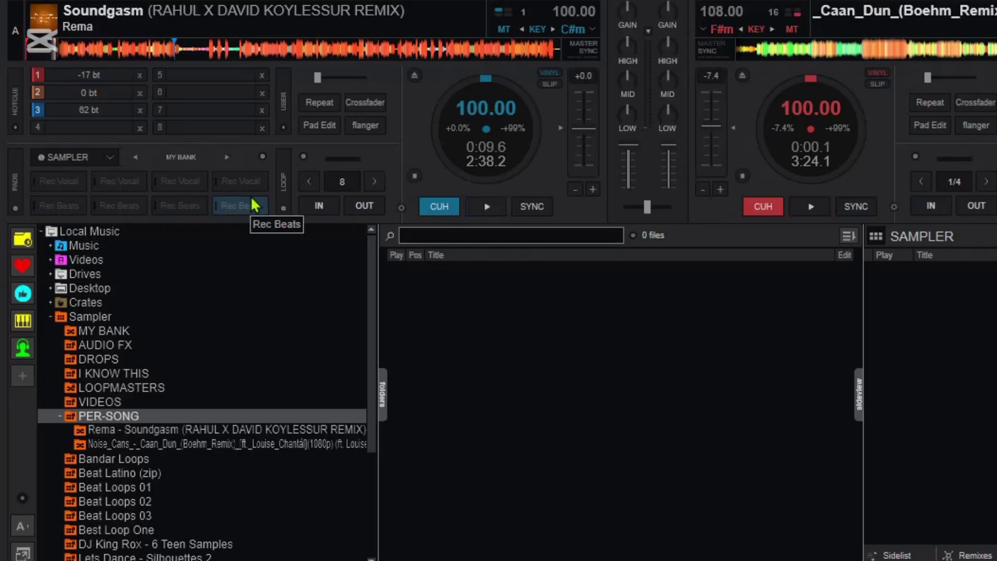
Step: Choose Record slots... from the pad page menu next to MY BANK
{"action": "left_click", "coordinate": [263, 158]}
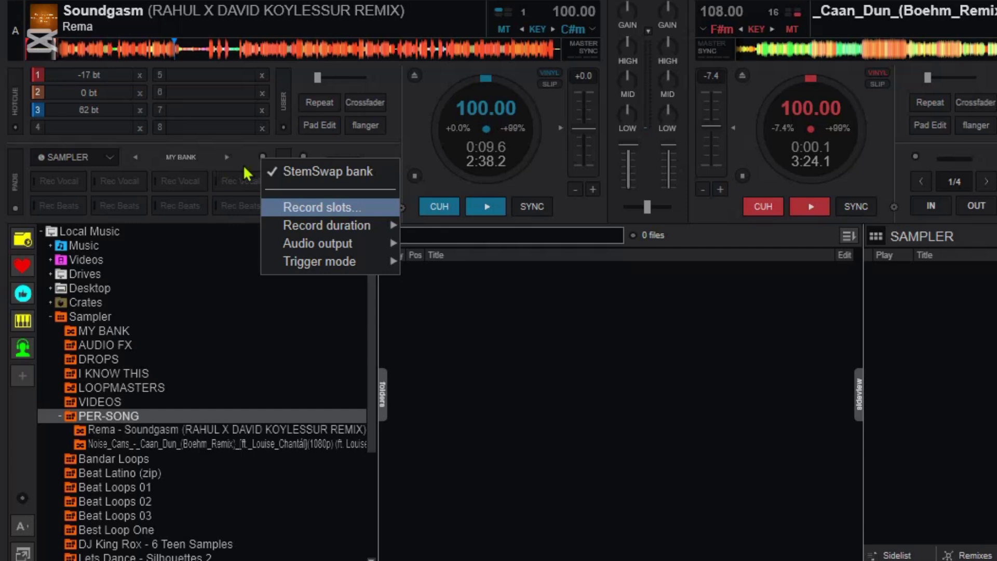
{"action": "left_click", "coordinate": [262, 159]}
{"action": "left_click", "coordinate": [262, 158]}
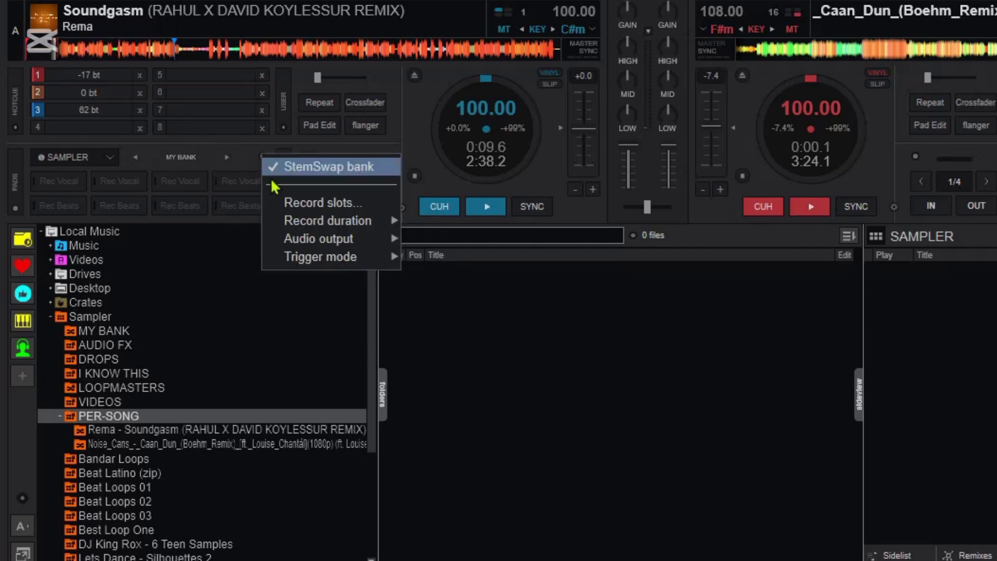
{"action": "left_click", "coordinate": [311, 203]}
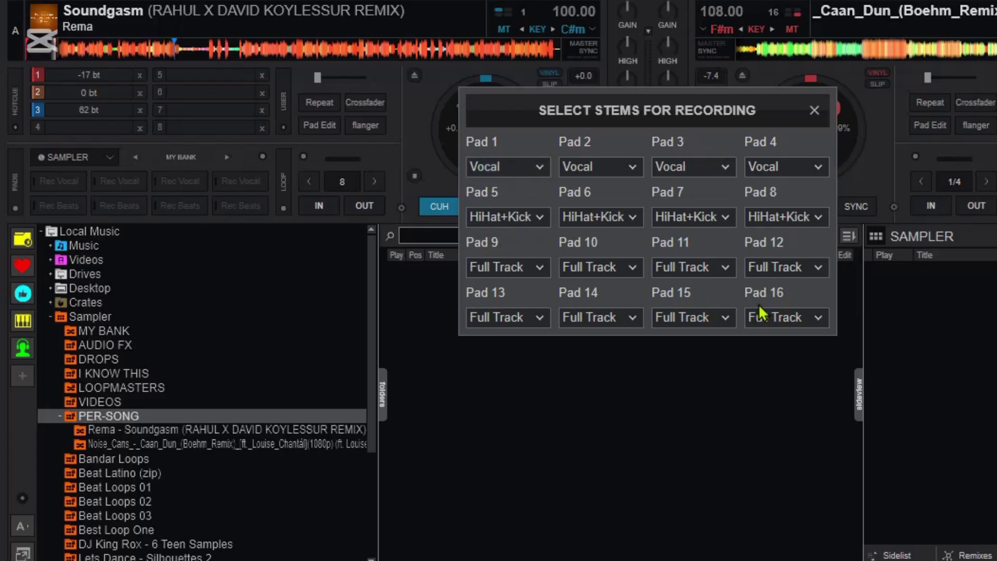
Step: Set Pads 1 and 2 to Full Track and Pad 3 to Vocal+Bass, then close the dialog
{"action": "left_click", "coordinate": [498, 170]}
{"action": "left_click", "coordinate": [504, 184]}
{"action": "left_click", "coordinate": [582, 165]}
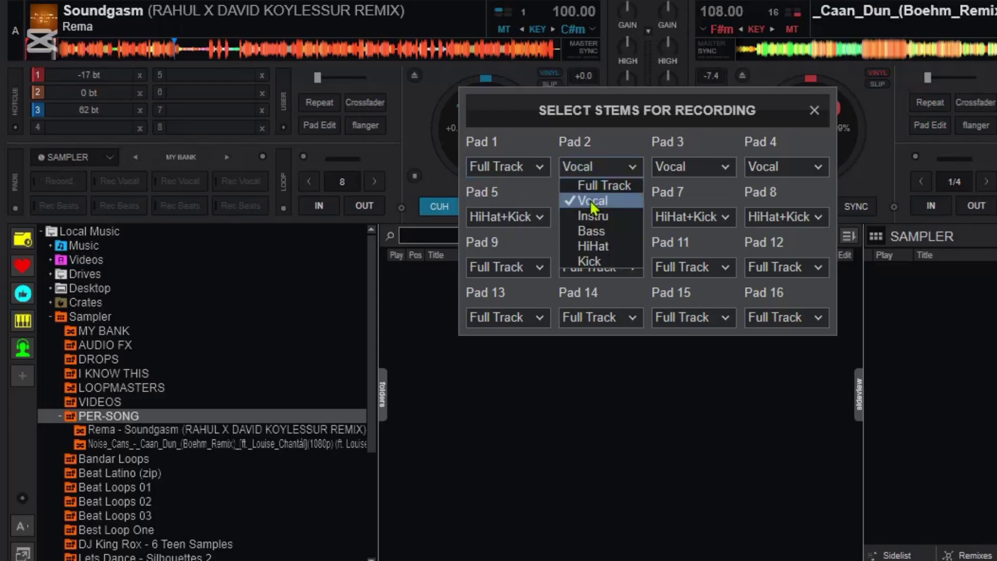
{"action": "left_click", "coordinate": [596, 182]}
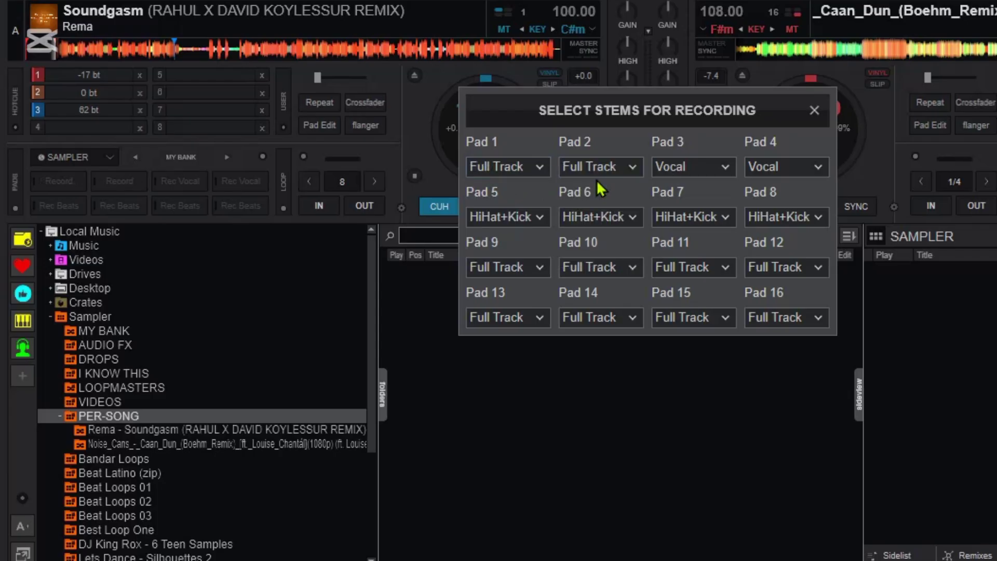
{"action": "left_click", "coordinate": [684, 167]}
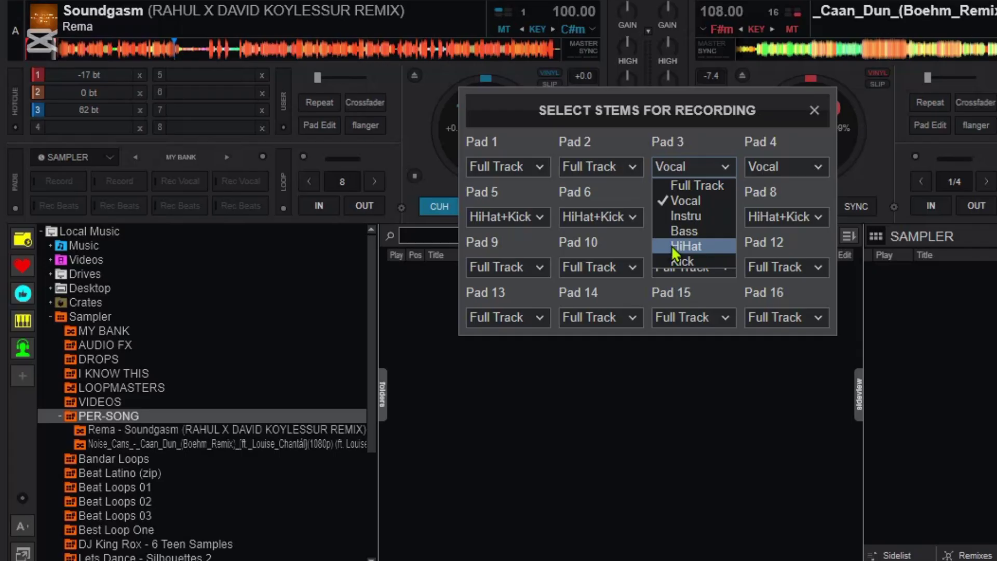
{"action": "left_click", "coordinate": [675, 232]}
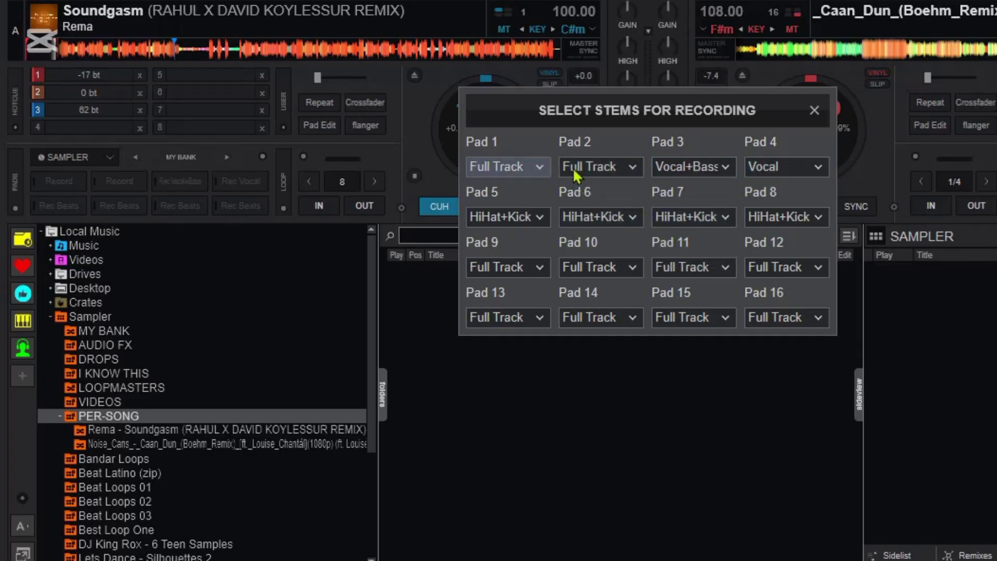
{"action": "left_click", "coordinate": [816, 112]}
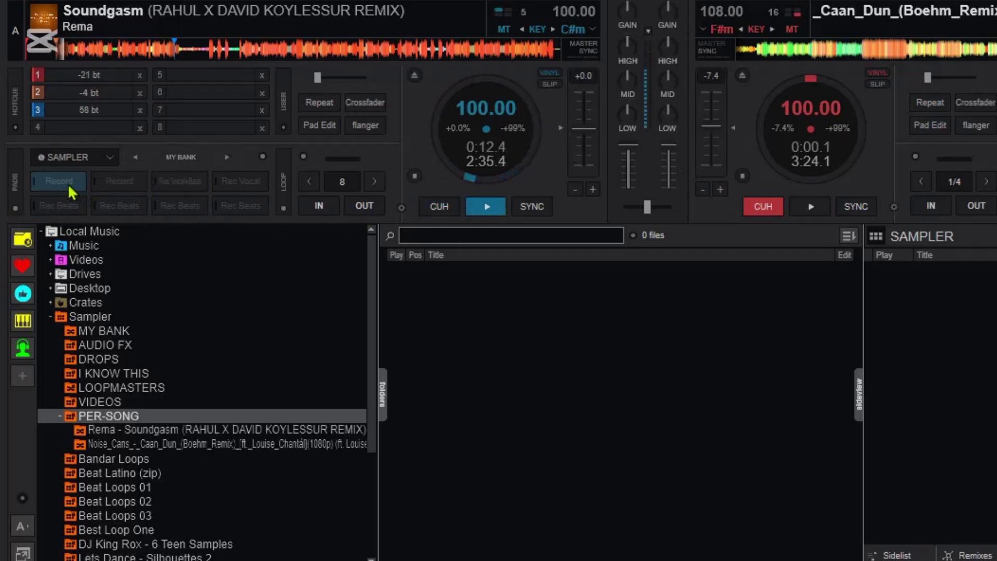
Step: Record a full-track Soundgasm sample from deck A, cue the deck, and audition the new pad
{"action": "left_click", "coordinate": [119, 183]}
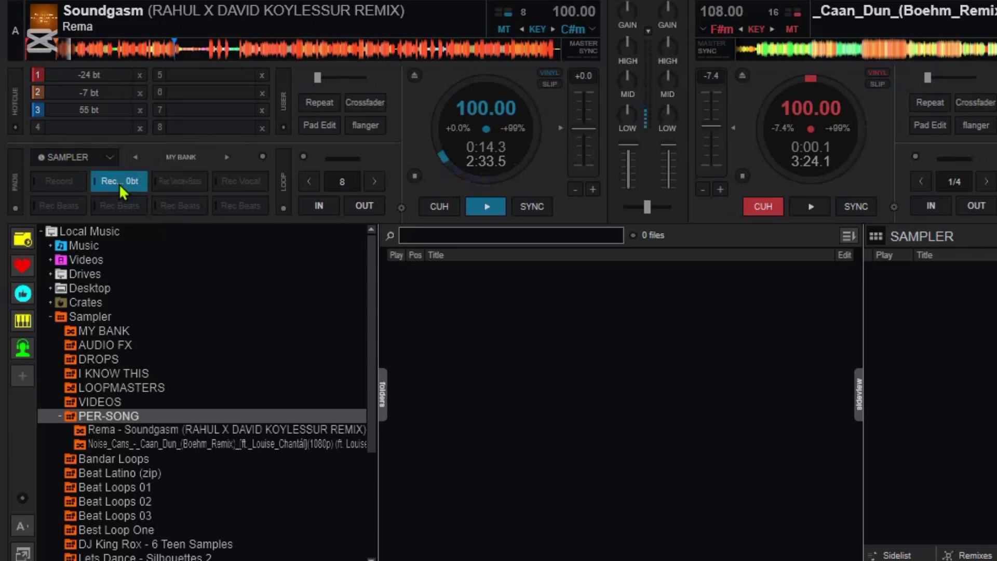
{"action": "left_click", "coordinate": [446, 212]}
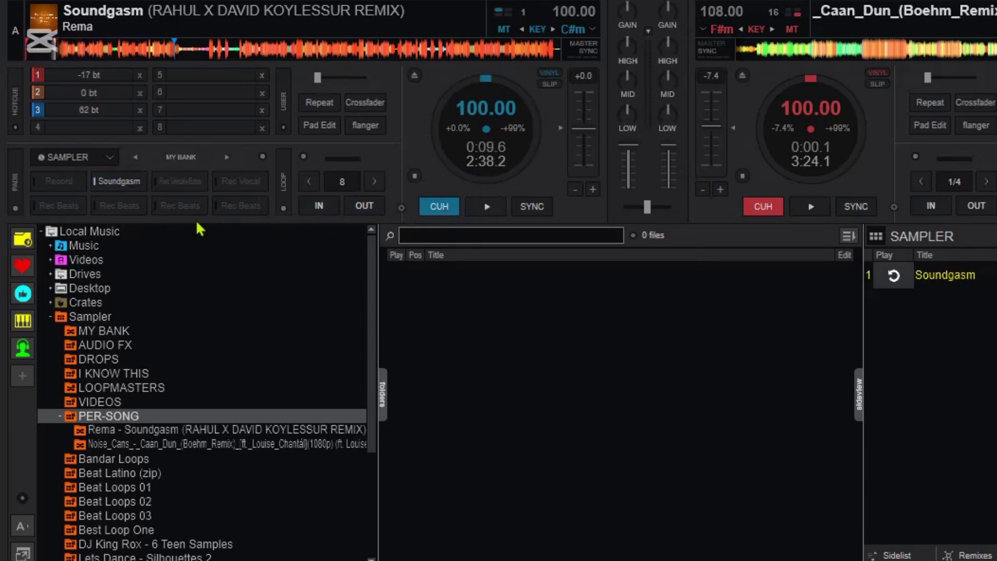
{"action": "left_click", "coordinate": [120, 180]}
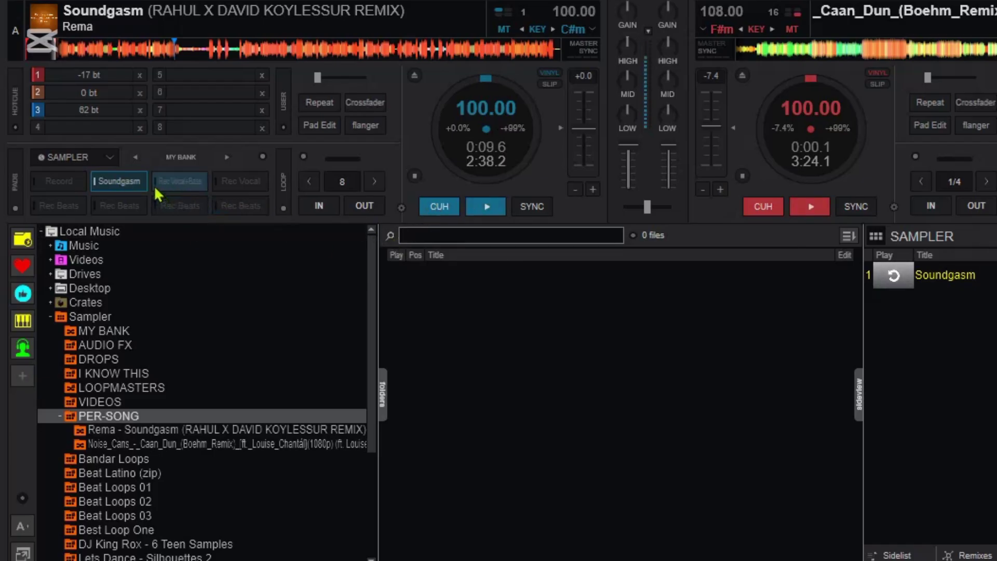
{"action": "left_click", "coordinate": [136, 181]}
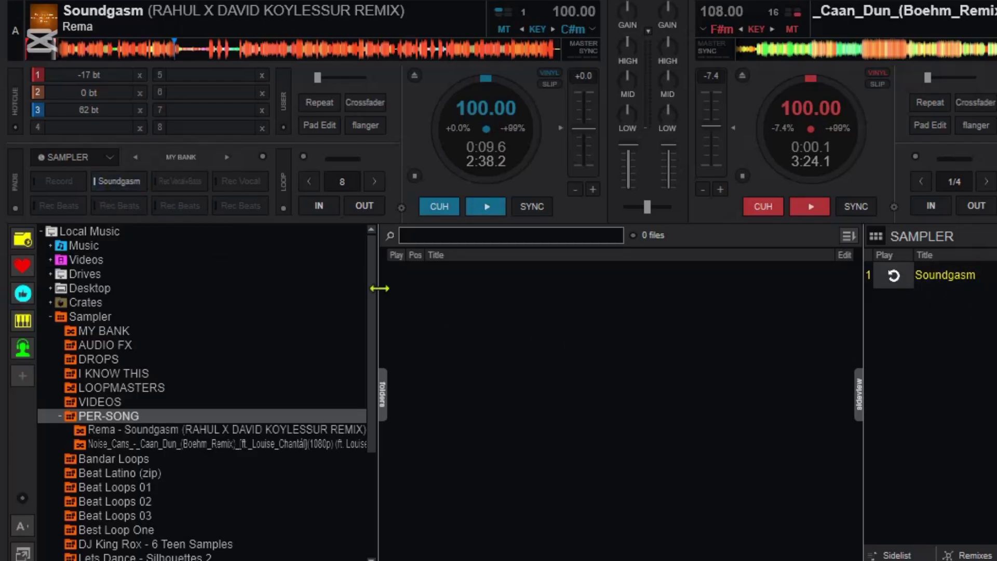
Step: Set record duration to Loop (manual), then to Follow Loop Size (8bt), and recheck it
{"action": "left_click", "coordinate": [263, 155]}
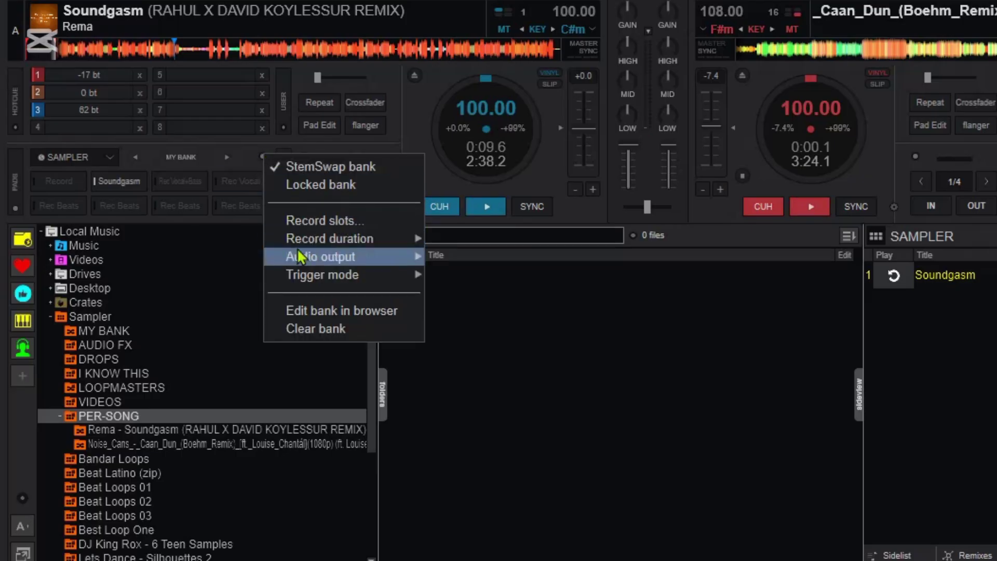
{"action": "mouse_move", "coordinate": [308, 242]}
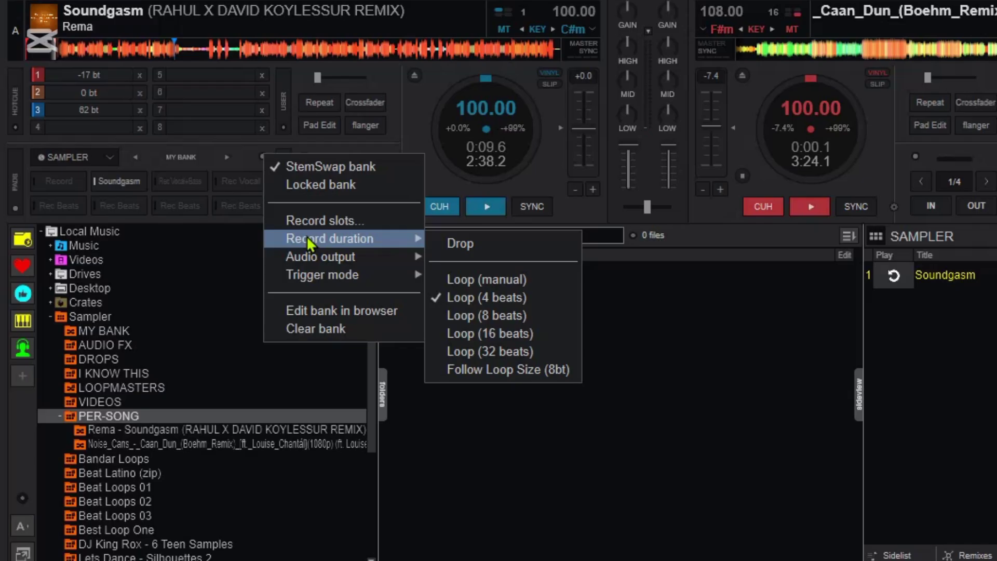
{"action": "left_click", "coordinate": [466, 281]}
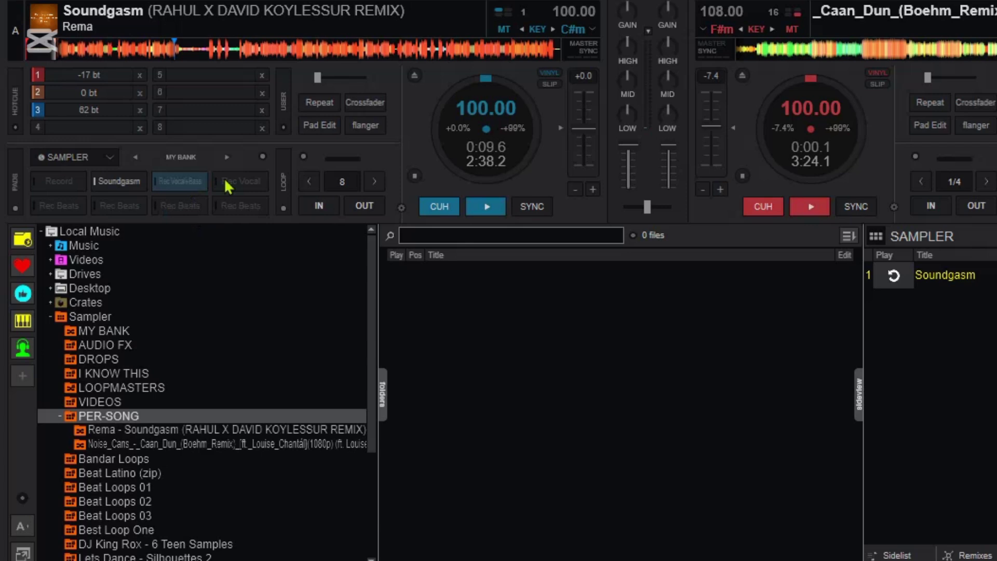
{"action": "left_click", "coordinate": [262, 156]}
{"action": "mouse_move", "coordinate": [326, 243]}
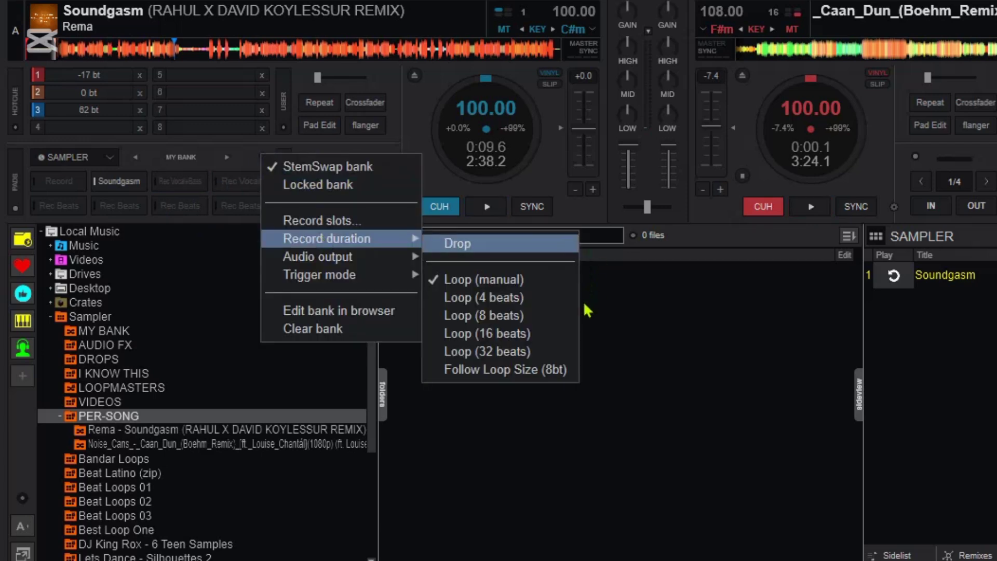
{"action": "left_click", "coordinate": [497, 369]}
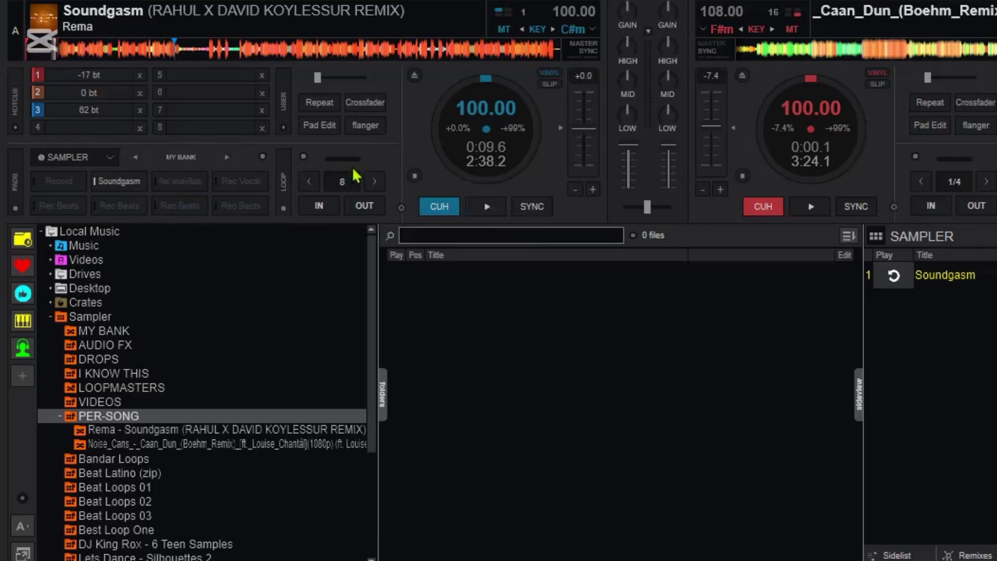
{"action": "left_click", "coordinate": [263, 157]}
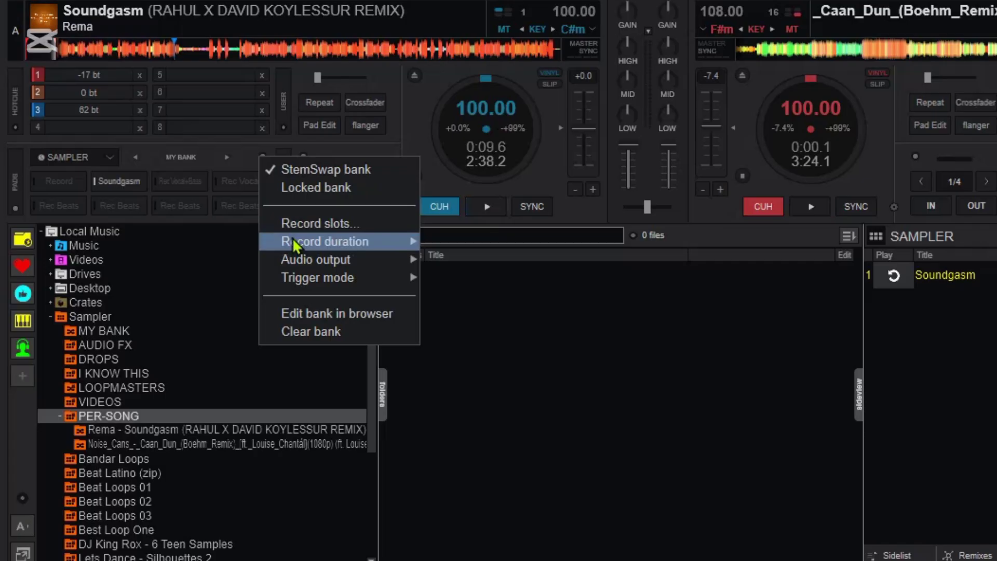
{"action": "mouse_move", "coordinate": [296, 243]}
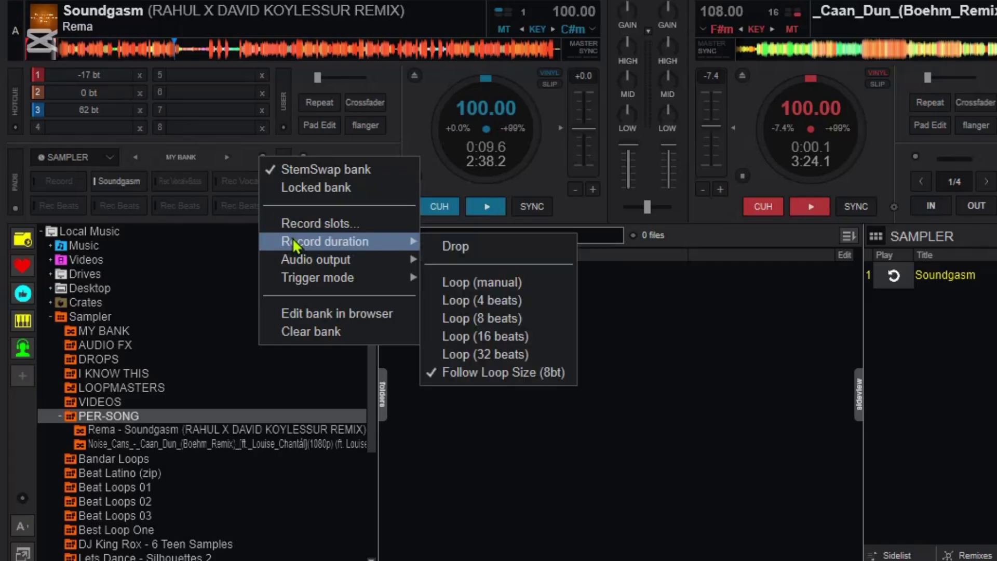
Step: Play deck A, record a Vocal+Bass sample into the third pad as Soundgasm (1), then cue the deck
{"action": "left_click", "coordinate": [457, 247]}
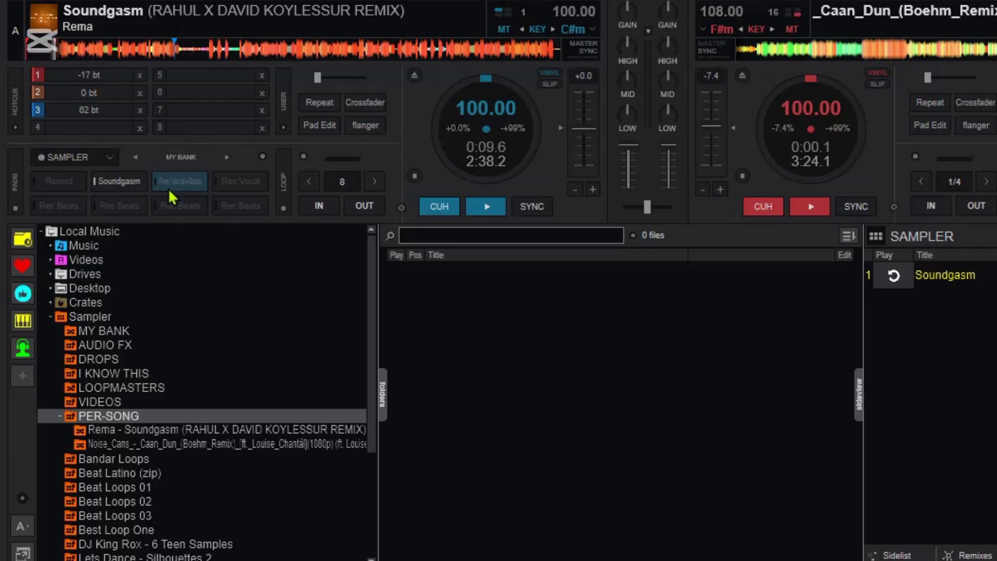
{"action": "left_click", "coordinate": [485, 208]}
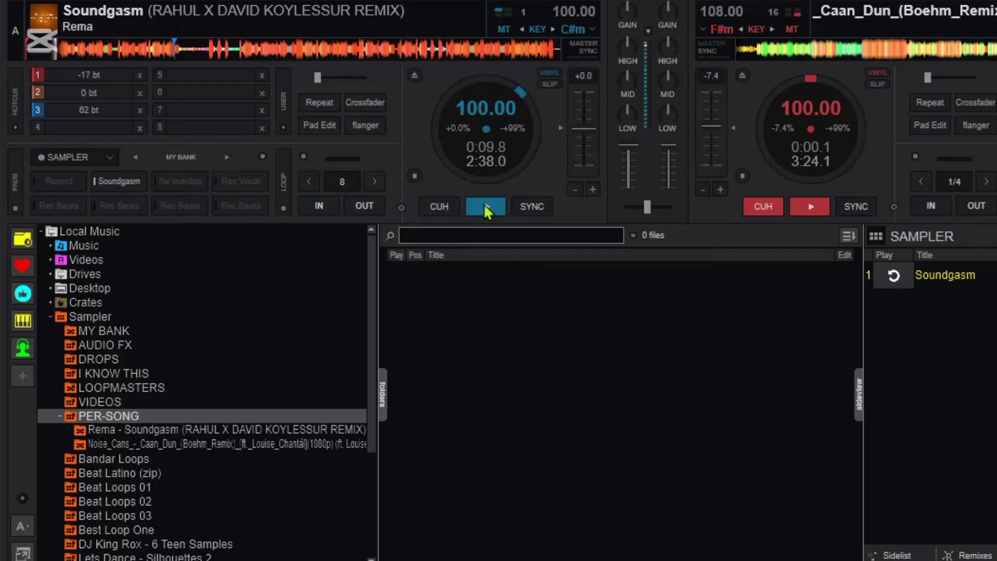
{"action": "left_click", "coordinate": [167, 179]}
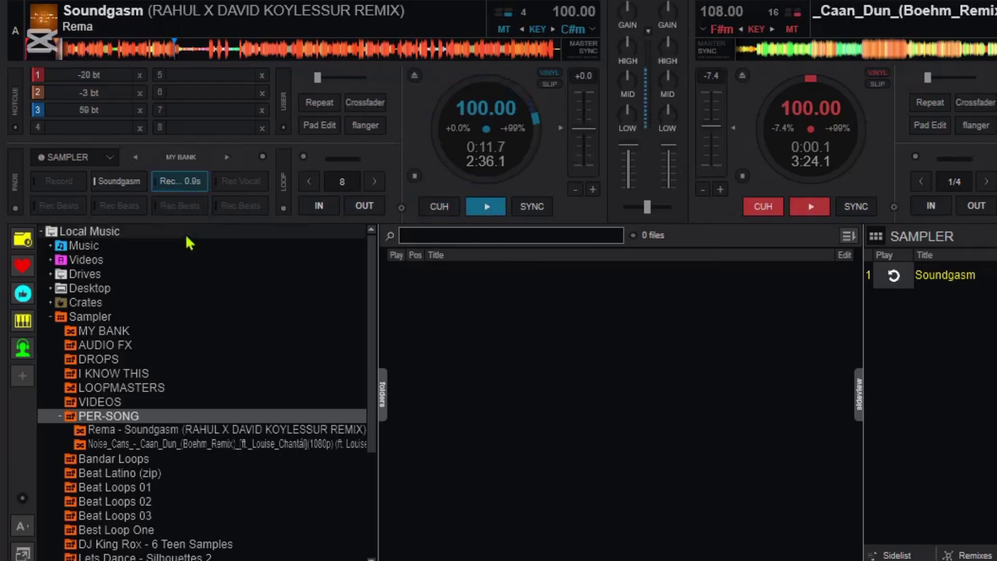
{"action": "left_click", "coordinate": [186, 183]}
{"action": "left_click", "coordinate": [425, 206]}
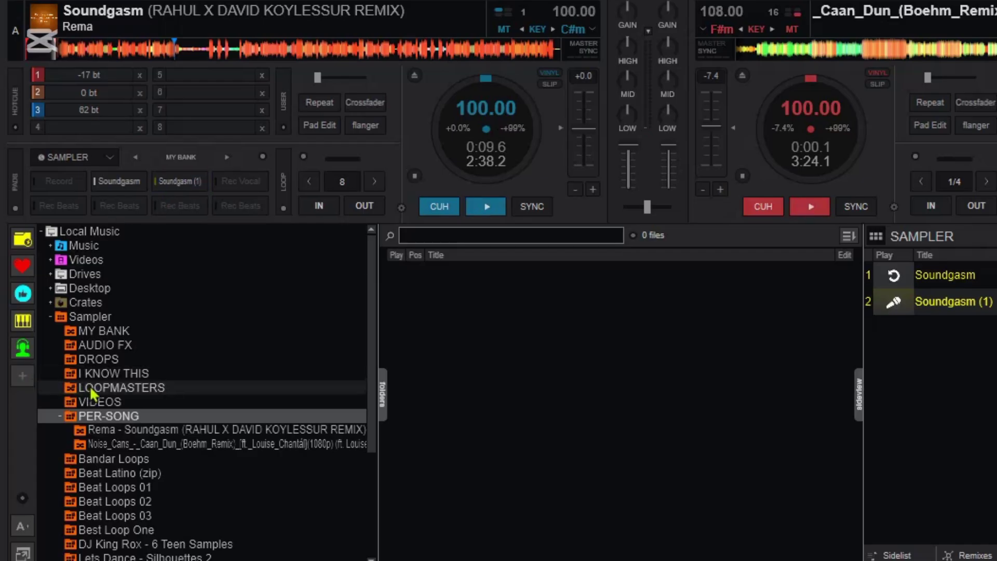
Step: Preview the Hey, Yeah Baby and Ready For This drops and the Opus sample
{"action": "left_click", "coordinate": [121, 345]}
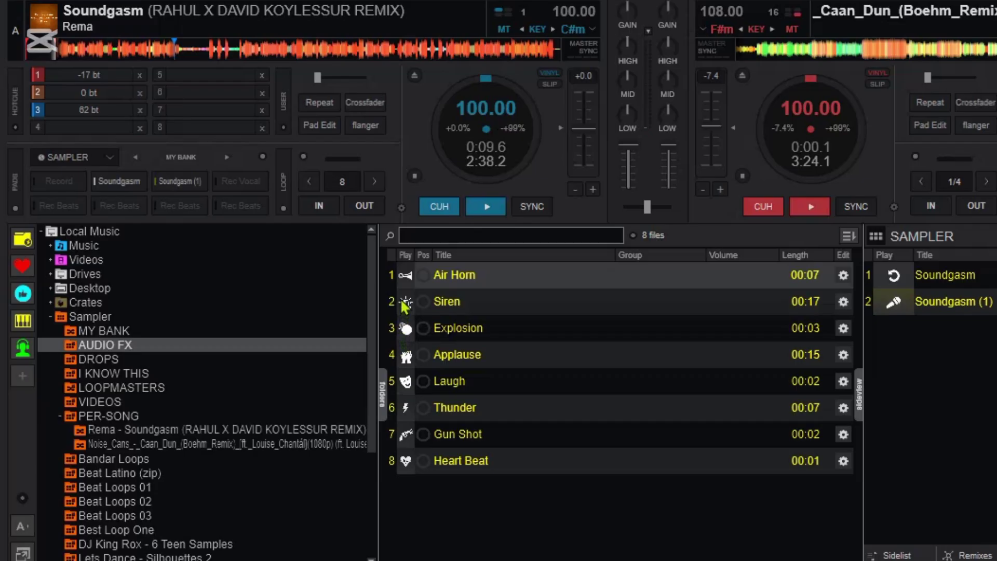
{"action": "left_click", "coordinate": [110, 359]}
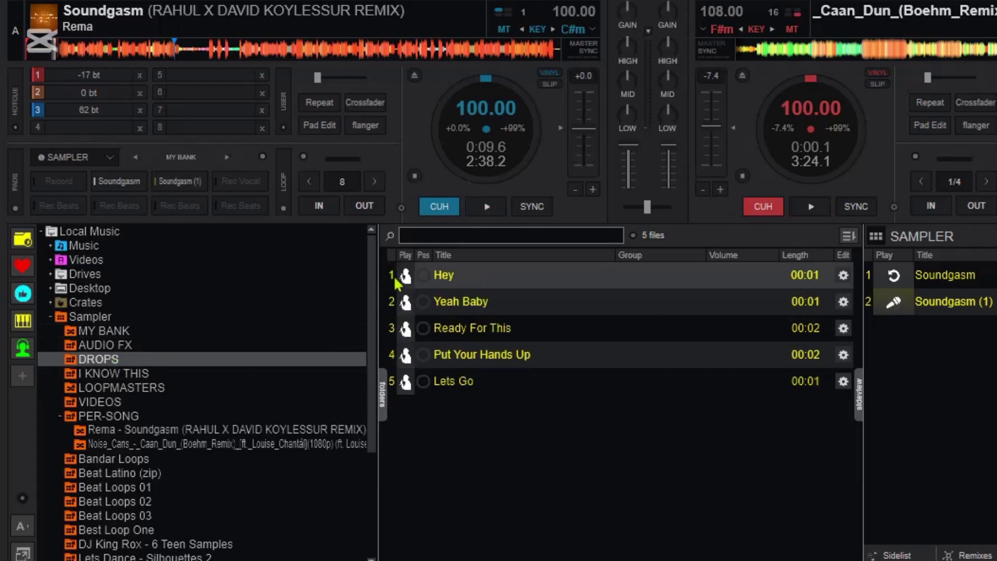
{"action": "left_click", "coordinate": [405, 276]}
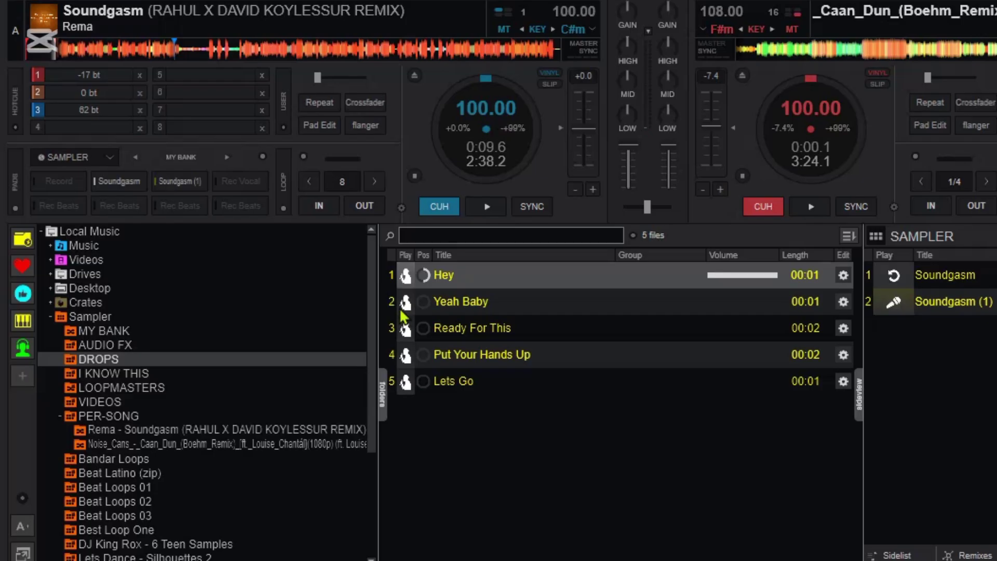
{"action": "left_click", "coordinate": [405, 302]}
{"action": "left_click", "coordinate": [405, 329]}
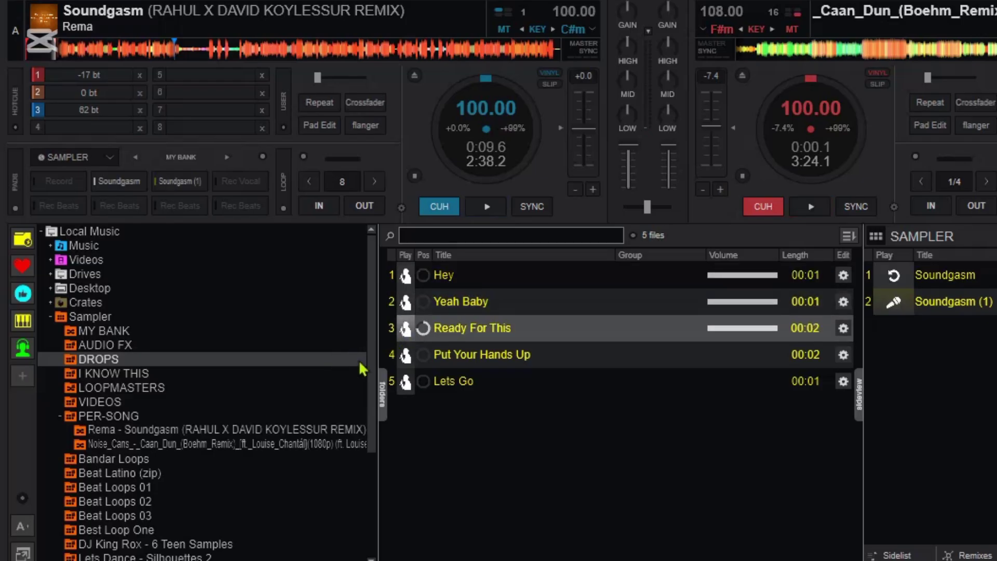
{"action": "left_click", "coordinate": [71, 371]}
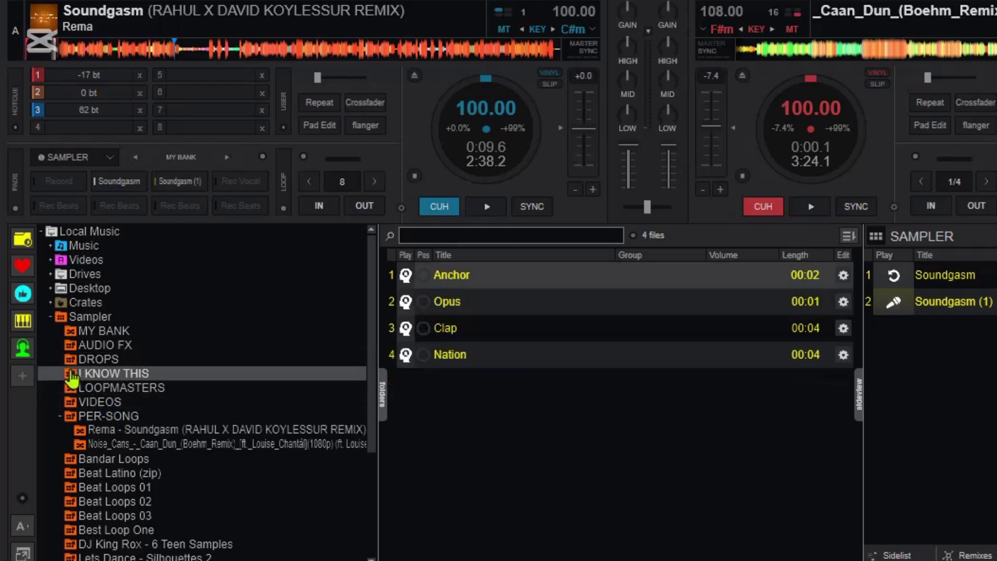
{"action": "left_click", "coordinate": [405, 302]}
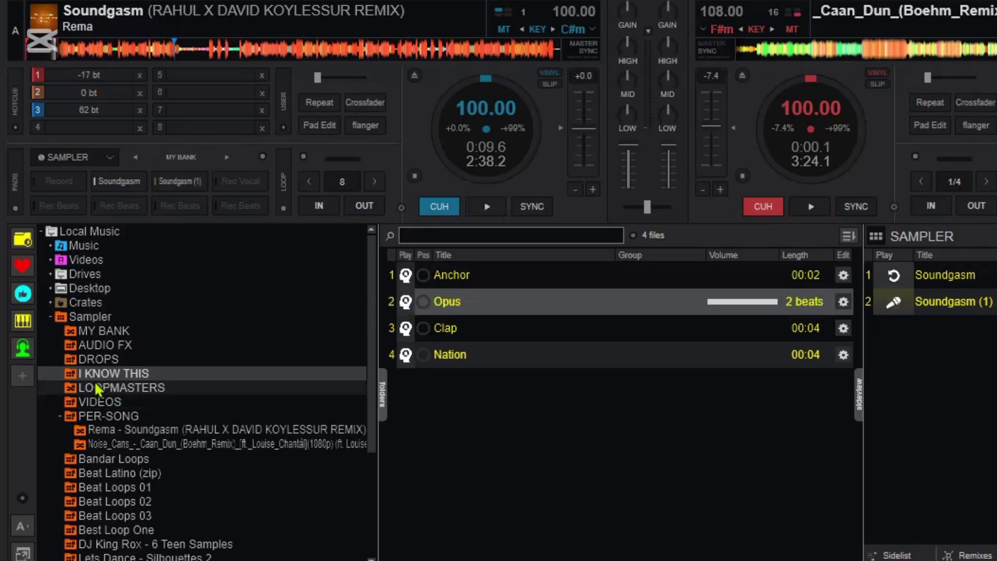
Step: Browse the LOOPMASTERS folder, then preview the Dancer video sample in the VIDEOS folder
{"action": "left_click", "coordinate": [73, 390]}
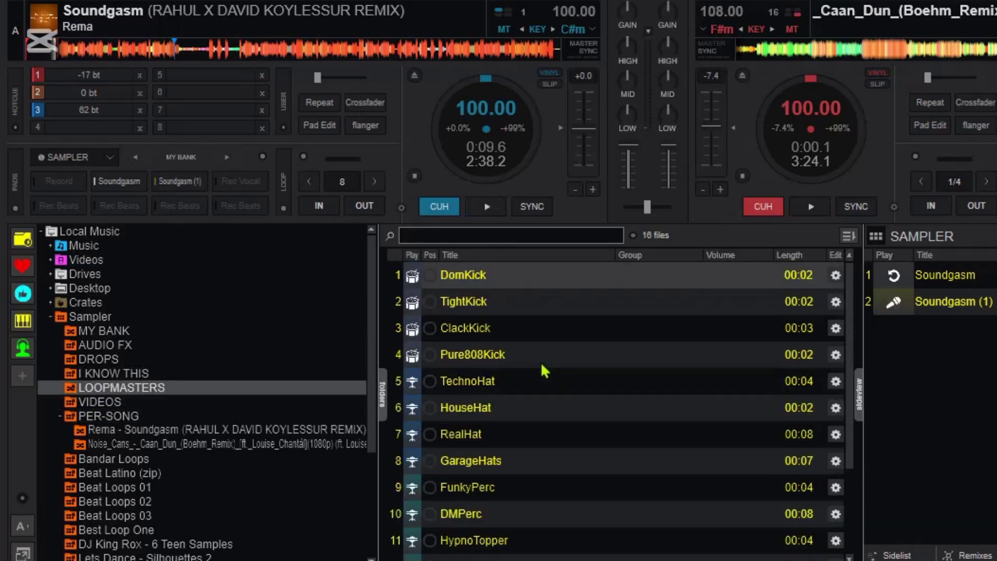
{"action": "scroll", "coordinate": [545, 369], "scroll_direction": "down", "scroll_amount": 3}
{"action": "scroll", "coordinate": [468, 400], "scroll_direction": "up", "scroll_amount": 3}
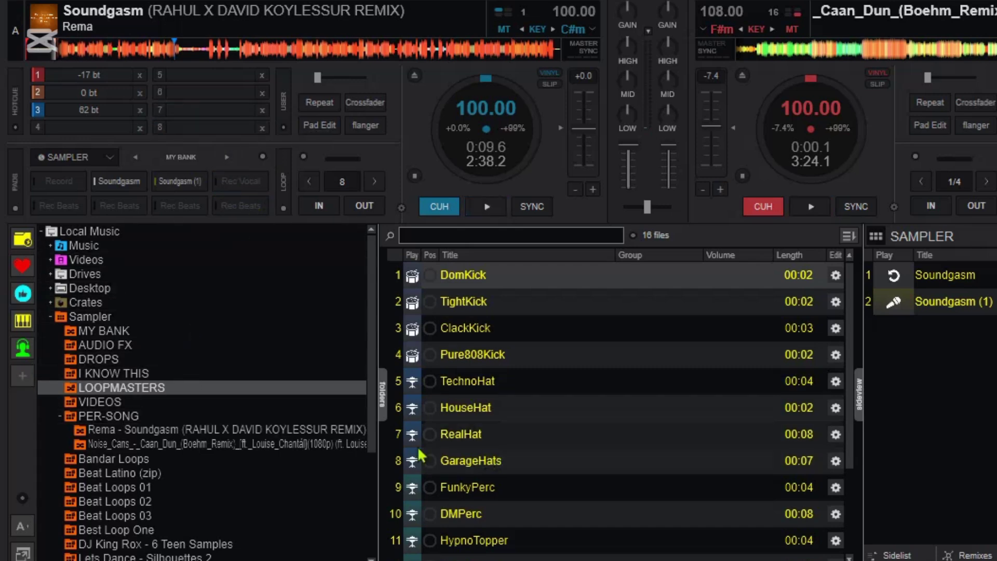
{"action": "left_click", "coordinate": [109, 403]}
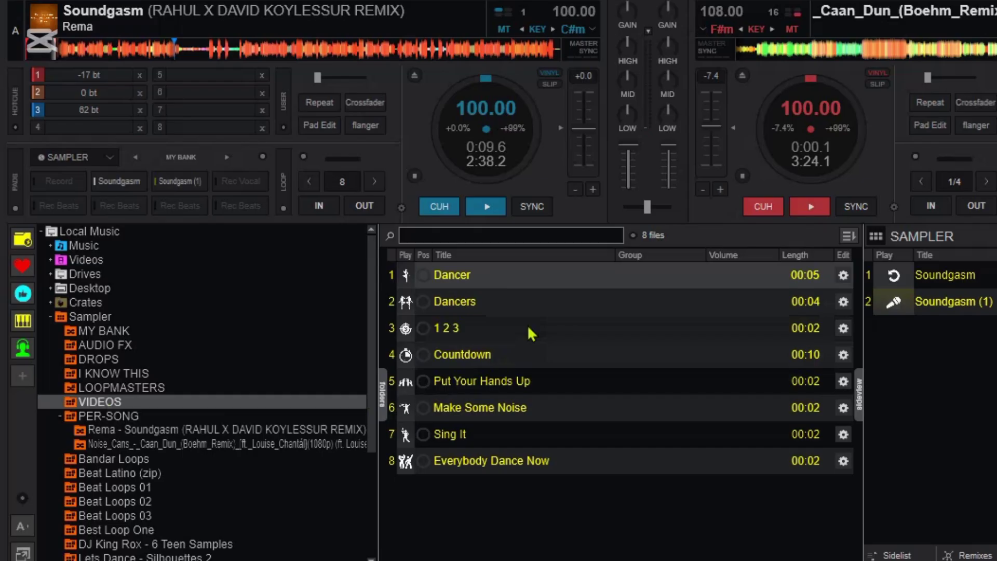
{"action": "left_click", "coordinate": [423, 275]}
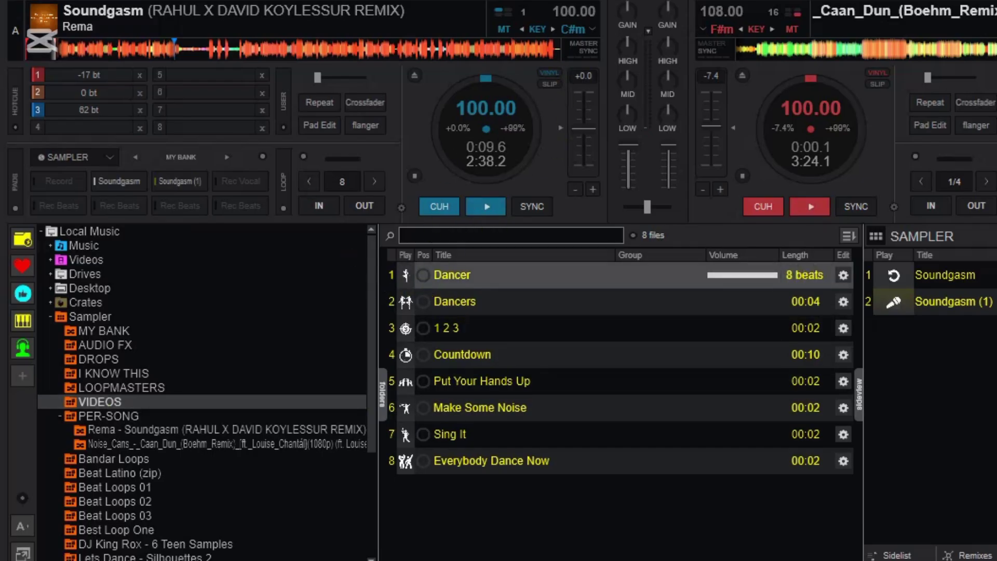
{"action": "left_click", "coordinate": [404, 3]}
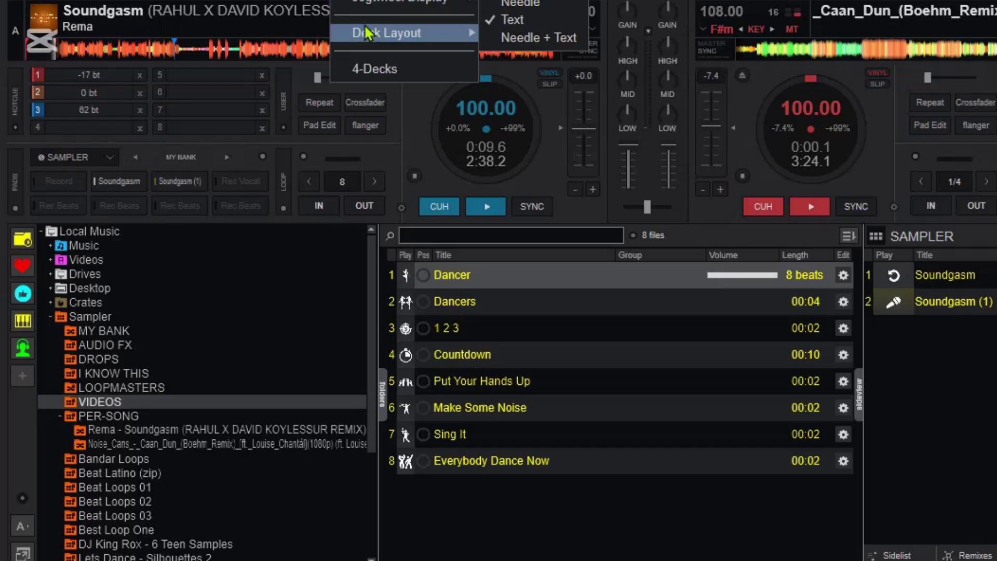
Step: Switch to the Pro layout's master video panel and preview the 1 2 3 and Dancers videos
{"action": "left_click", "coordinate": [618, 64]}
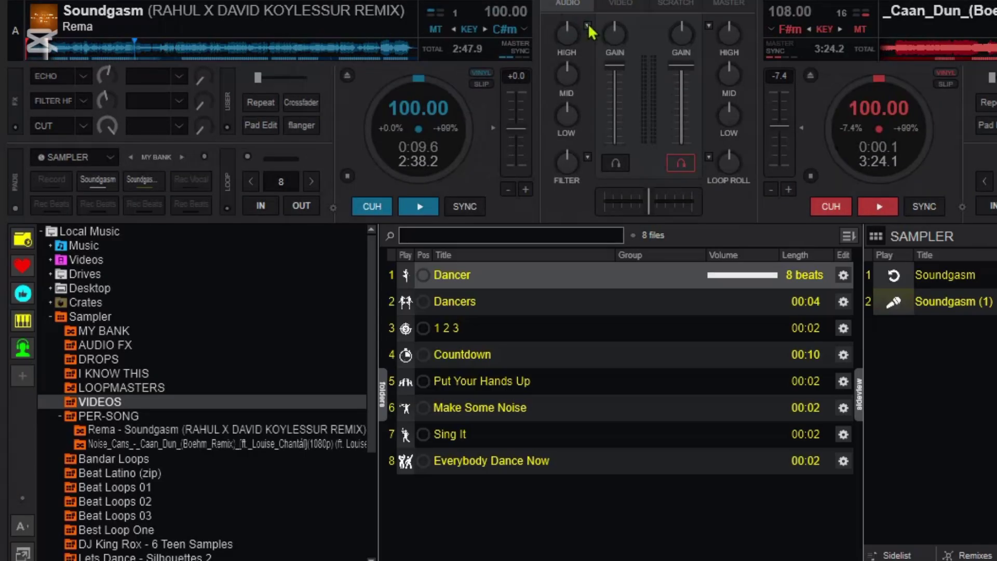
{"action": "left_click", "coordinate": [617, 64]}
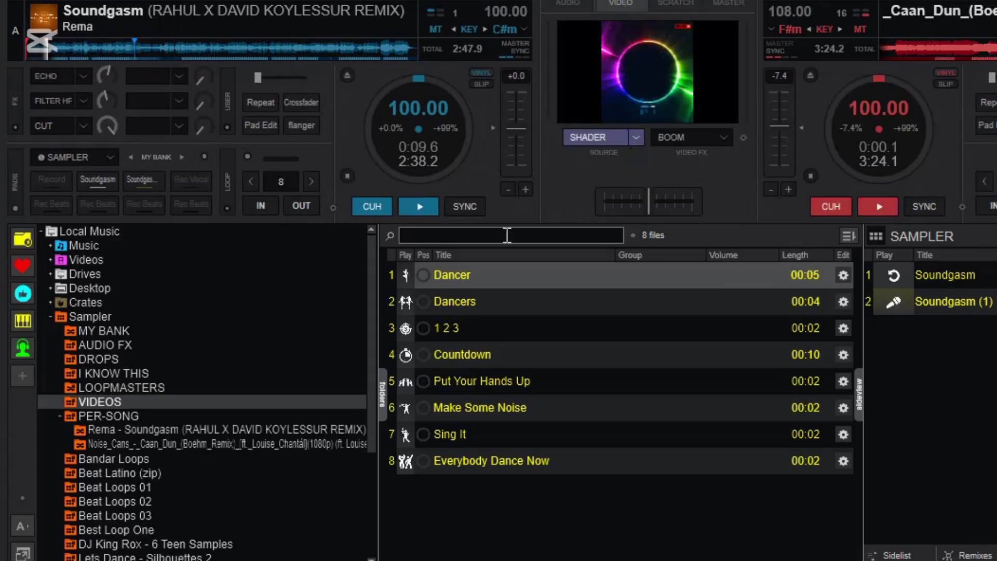
{"action": "left_click", "coordinate": [419, 330]}
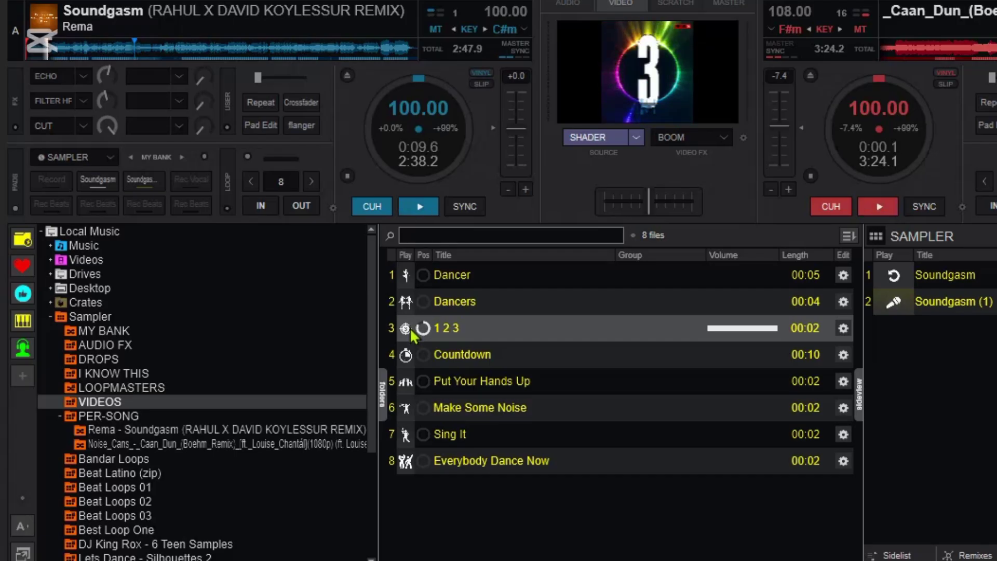
{"action": "left_click", "coordinate": [407, 306]}
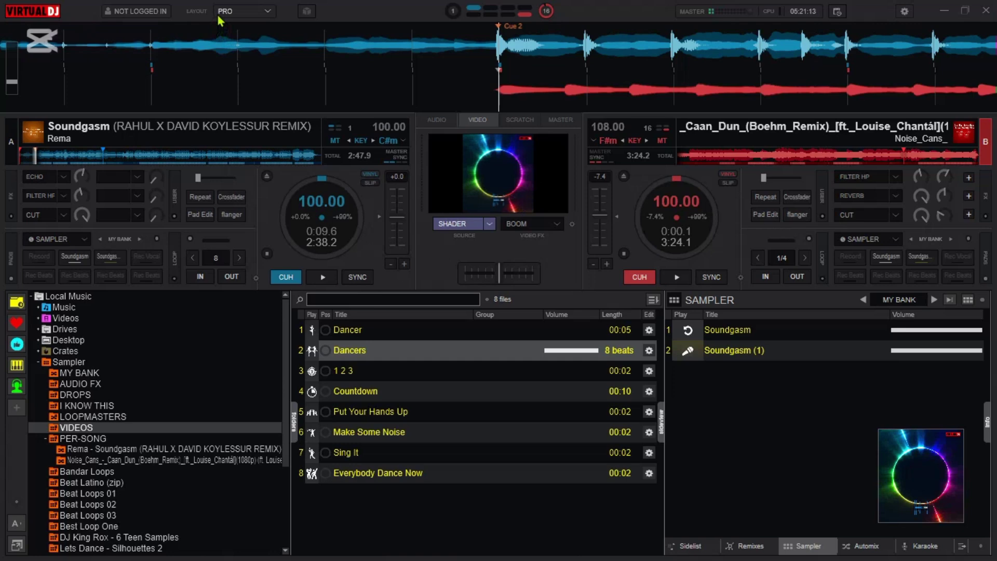
Step: Switch to the Performance layout and open the empty Rema - Soundgasm per-song sampler folder
{"action": "left_click", "coordinate": [244, 11]}
{"action": "left_click", "coordinate": [272, 62]}
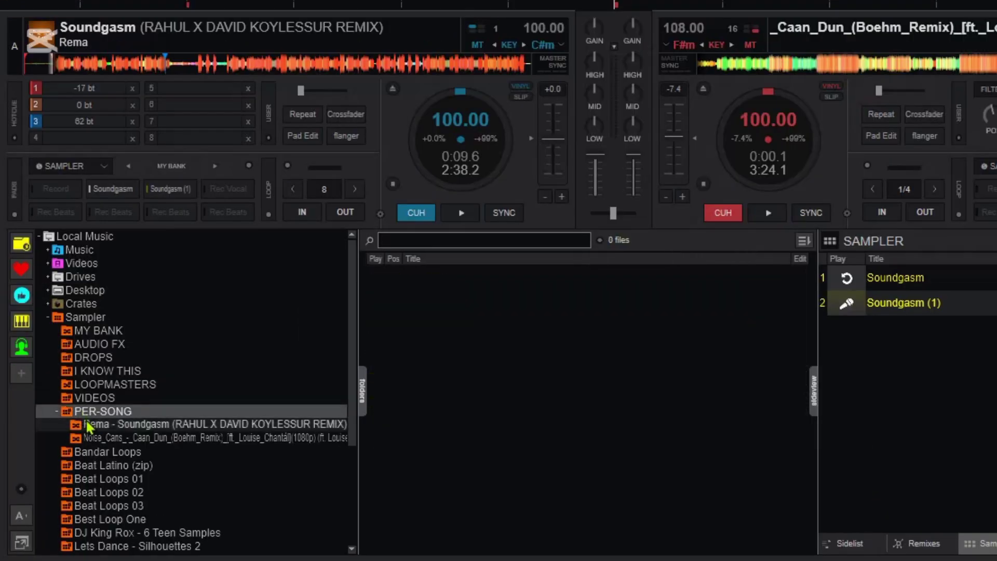
{"action": "left_click", "coordinate": [66, 448]}
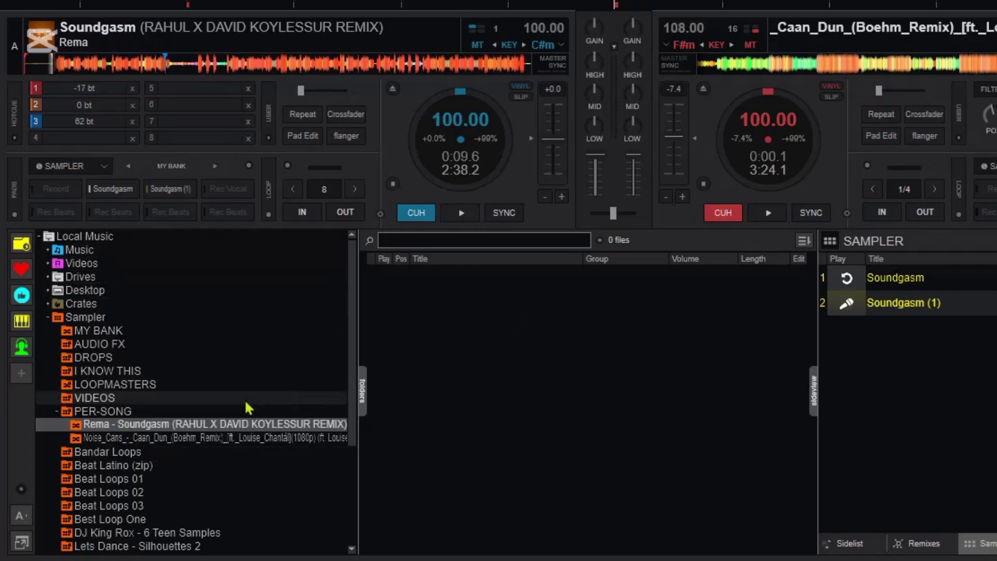
{"action": "scroll", "coordinate": [249, 416], "scroll_direction": "down", "scroll_amount": 1}
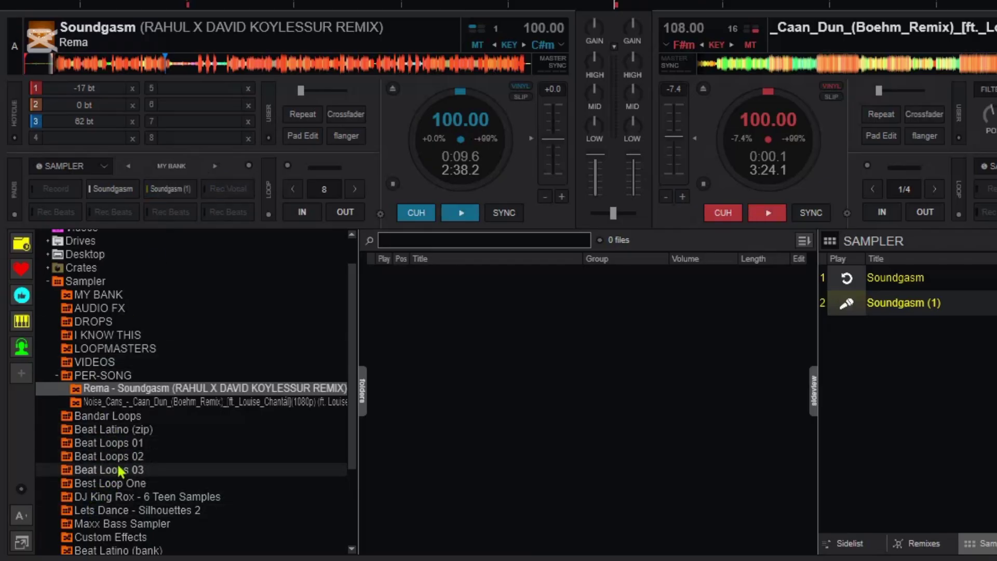
{"action": "scroll", "coordinate": [120, 470], "scroll_direction": "down", "scroll_amount": 1}
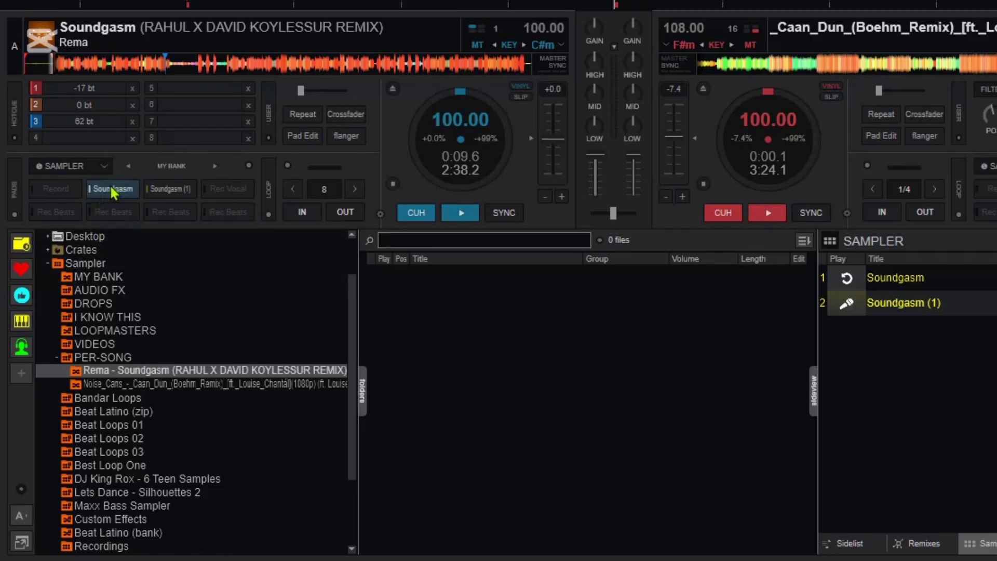
Step: Step the left deck's sampler back two banks to Maxx Bass Sampler and show its bank options
{"action": "left_click", "coordinate": [248, 166]}
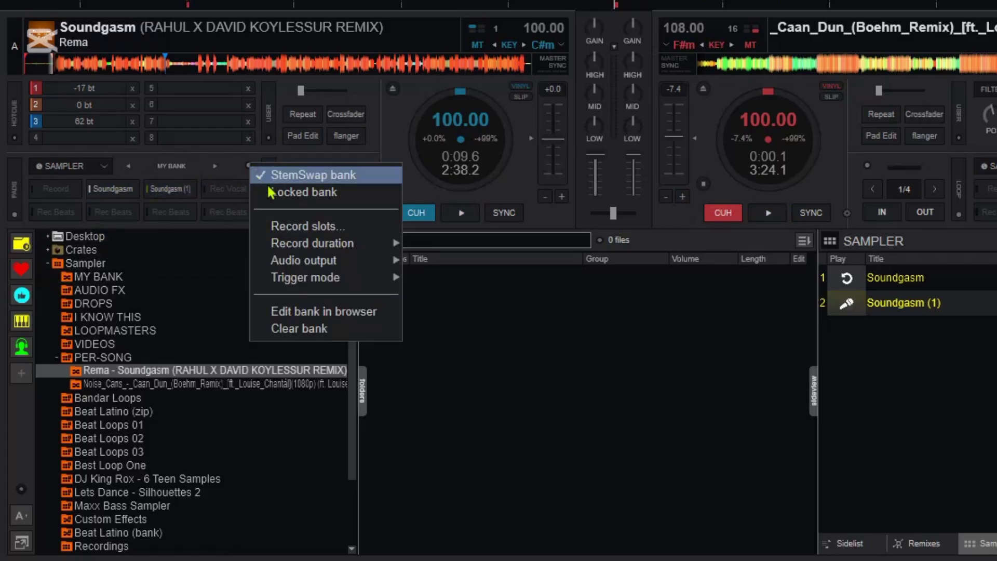
{"action": "left_click", "coordinate": [128, 166]}
{"action": "left_click", "coordinate": [129, 166]}
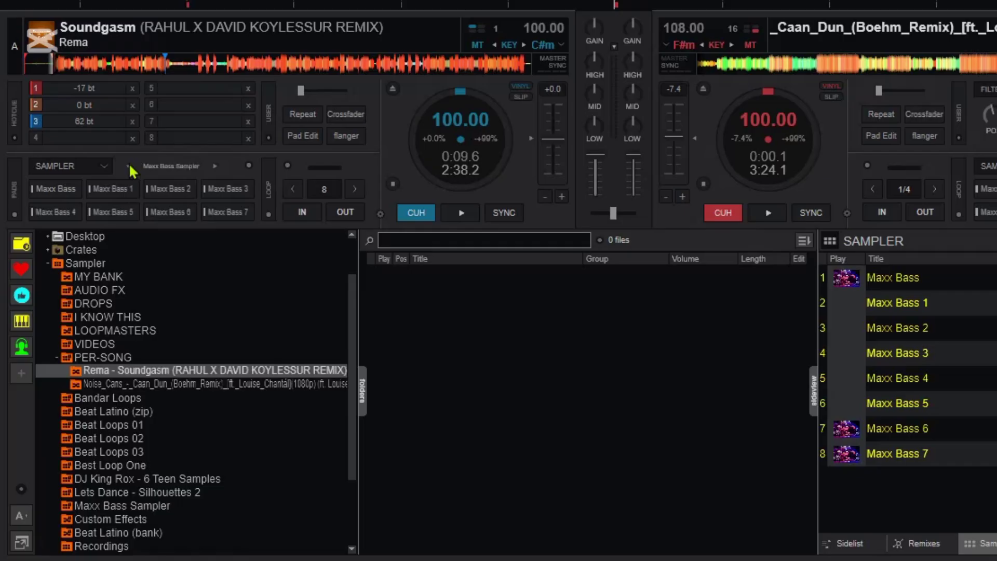
{"action": "left_click", "coordinate": [249, 166]}
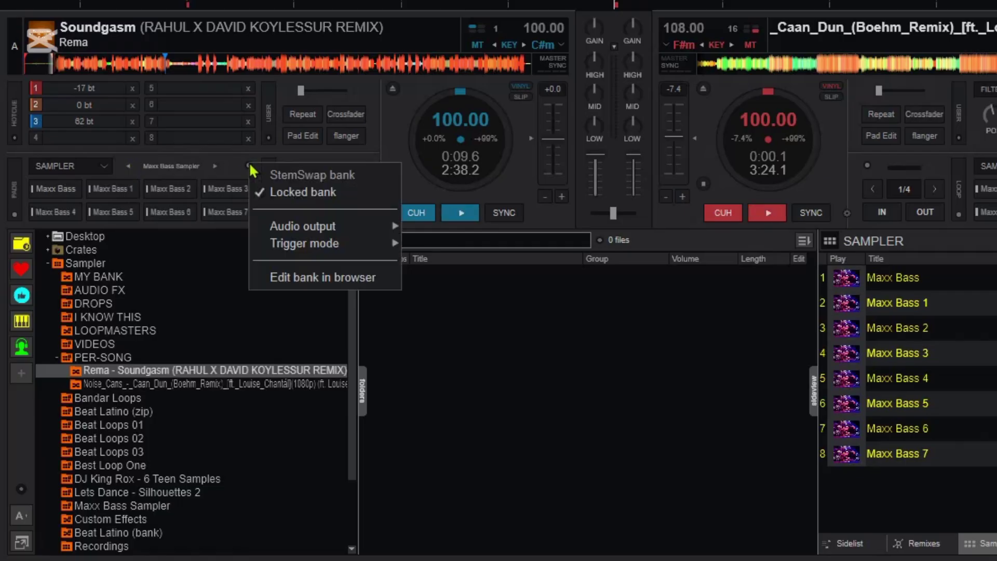
Step: Make an editable Maxx Bass copy, compare it with the zipped pack, then delete the copy
{"action": "left_click", "coordinate": [268, 198]}
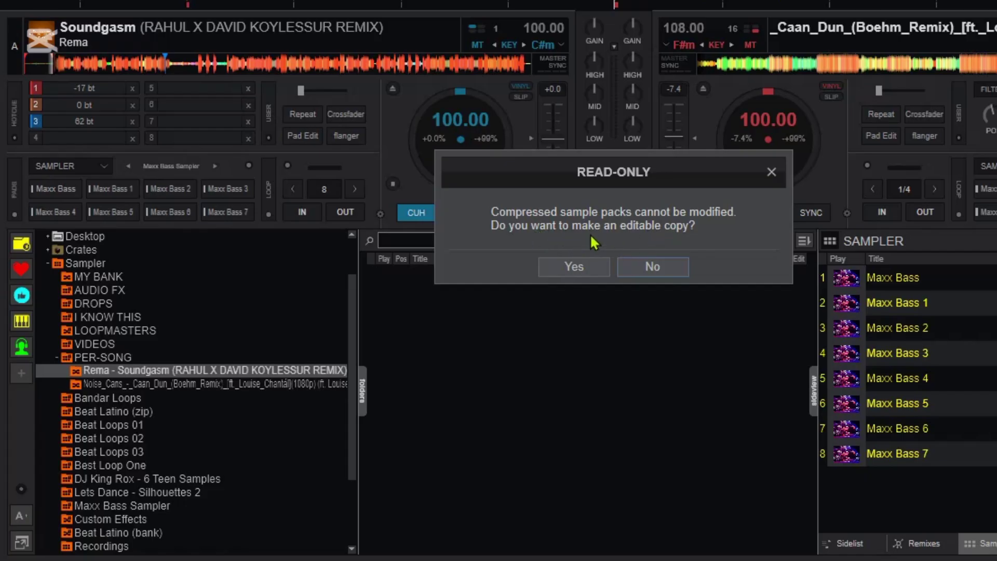
{"action": "left_click", "coordinate": [567, 269]}
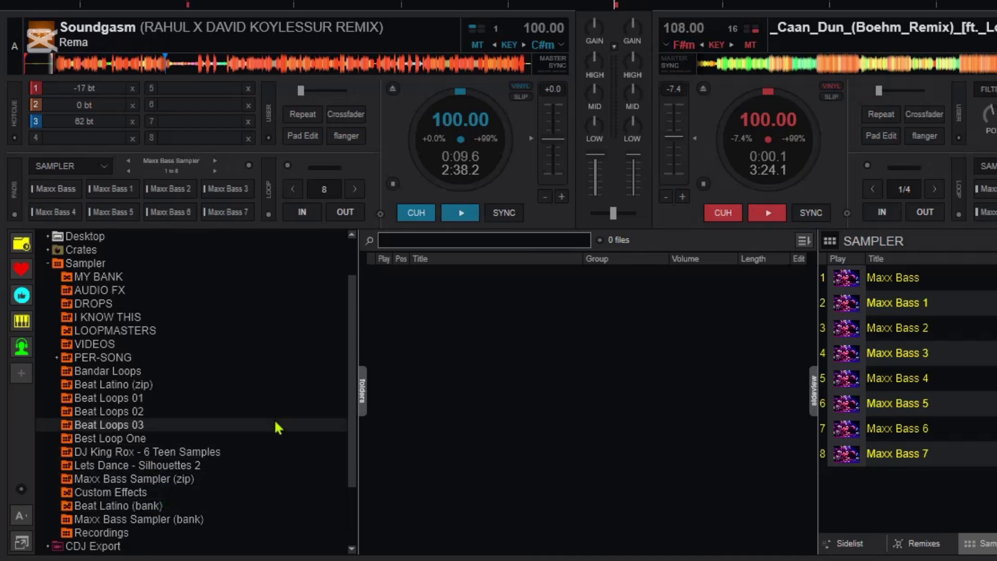
{"action": "scroll", "coordinate": [180, 415], "scroll_direction": "down", "scroll_amount": 1}
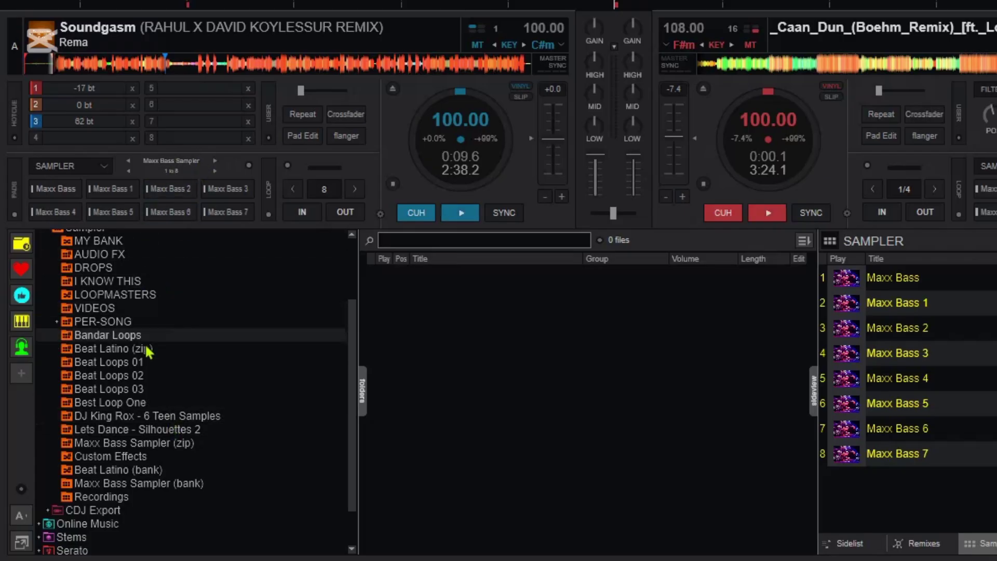
{"action": "left_click", "coordinate": [150, 485]}
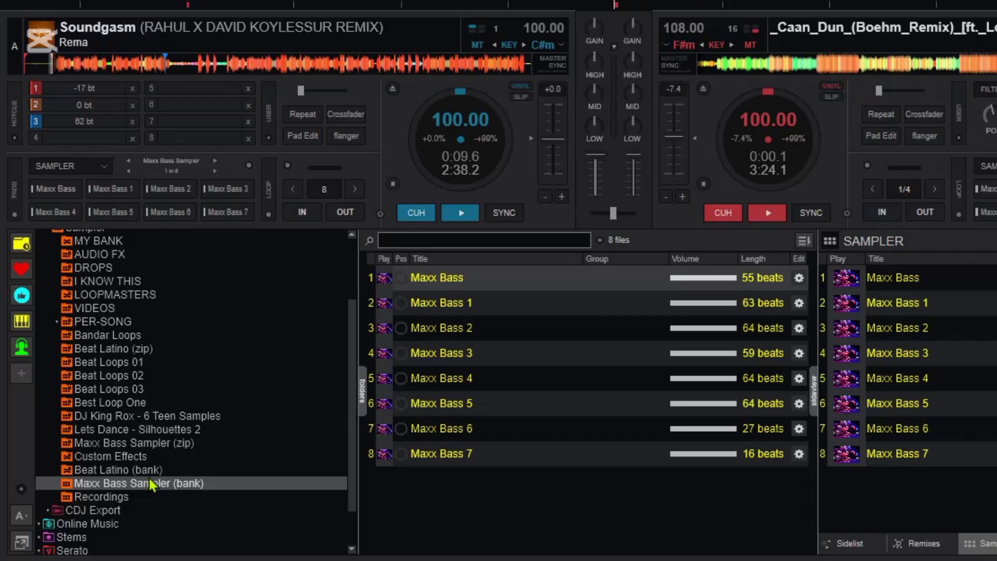
{"action": "scroll", "coordinate": [138, 446], "scroll_direction": "up", "scroll_amount": 1}
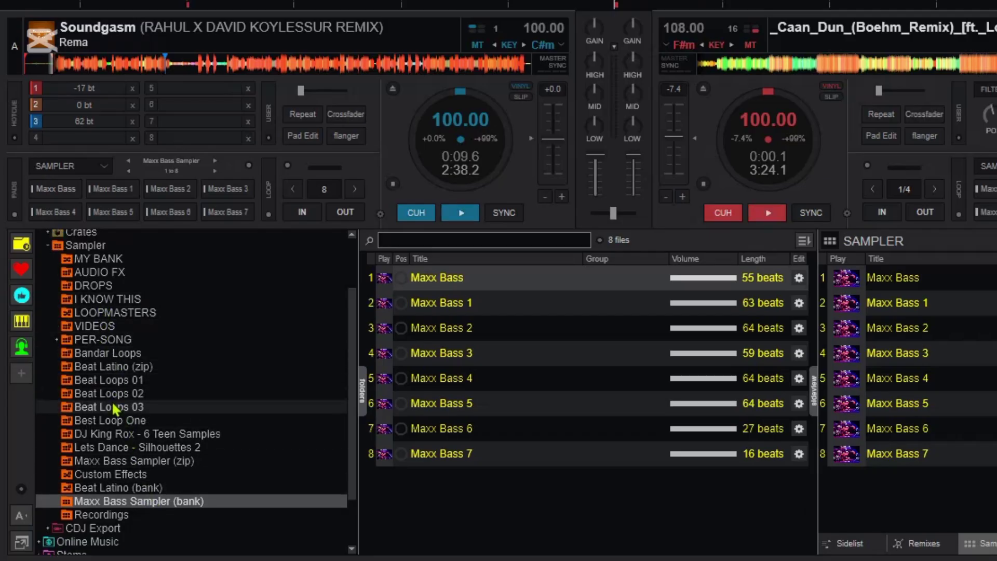
{"action": "left_click", "coordinate": [121, 460]}
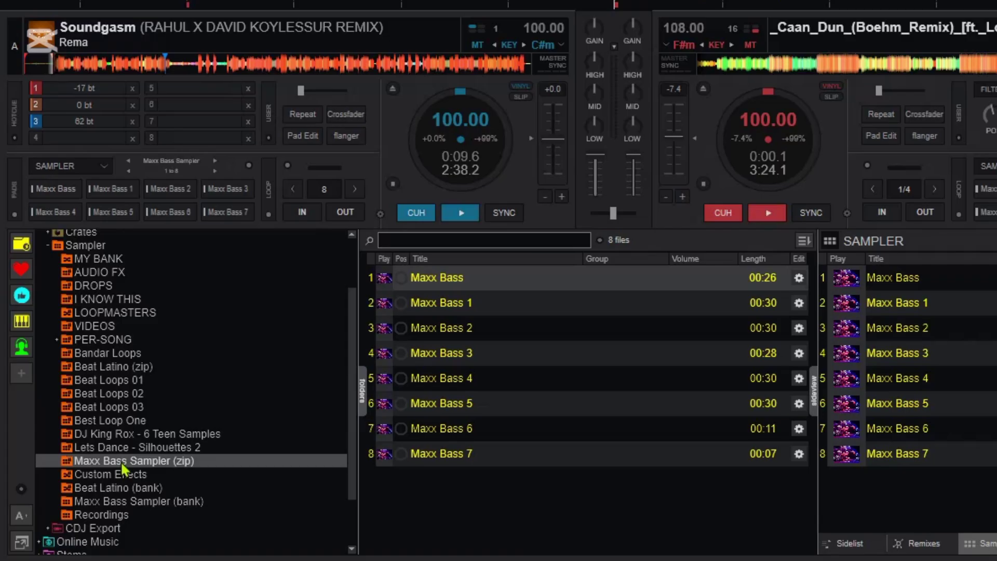
{"action": "left_click", "coordinate": [137, 502]}
{"action": "right_click", "coordinate": [136, 502]}
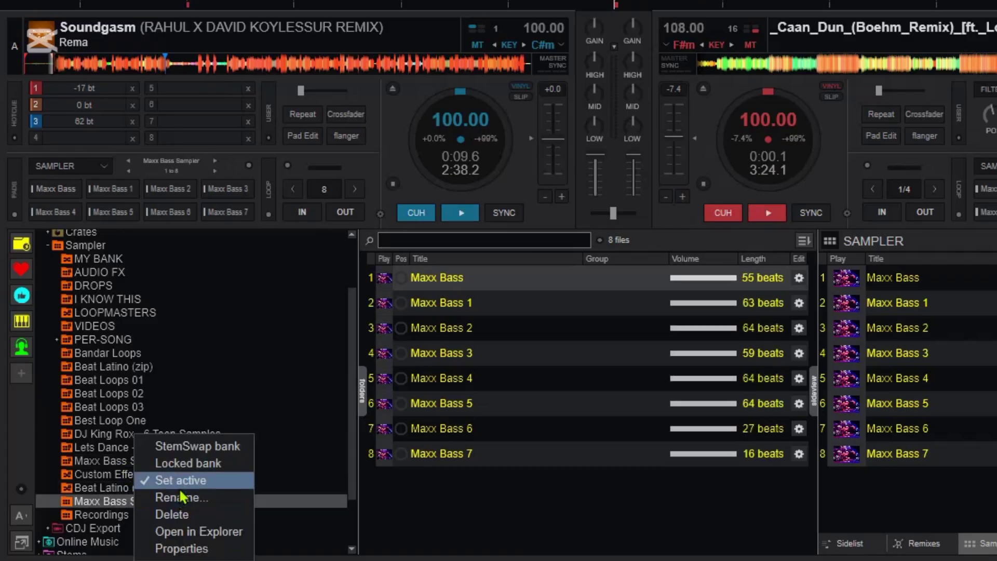
{"action": "left_click", "coordinate": [187, 514]}
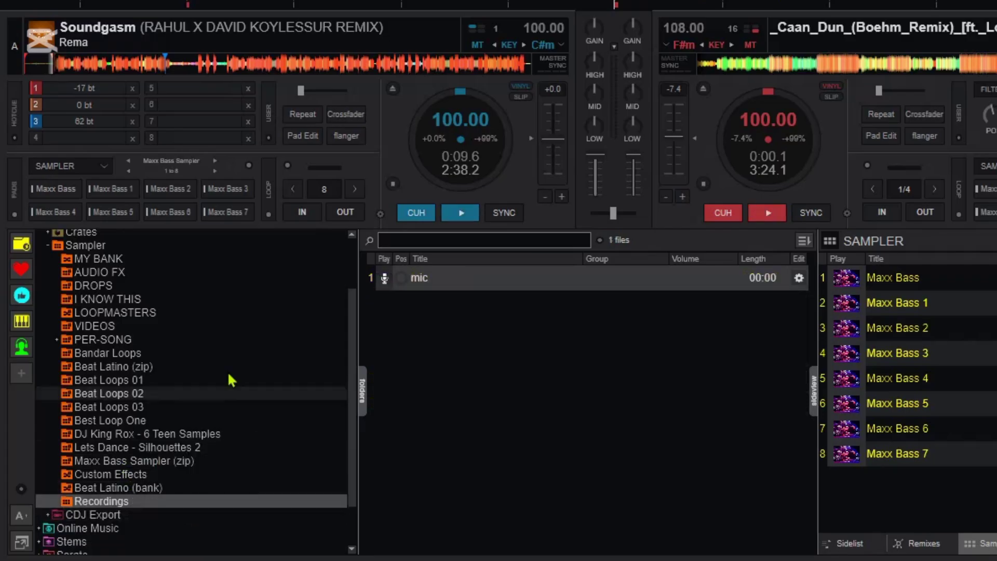
Step: Lock the Maxx Bass bank again, accept the editable copy, and mark it as the StemSwap bank
{"action": "left_click", "coordinate": [248, 166]}
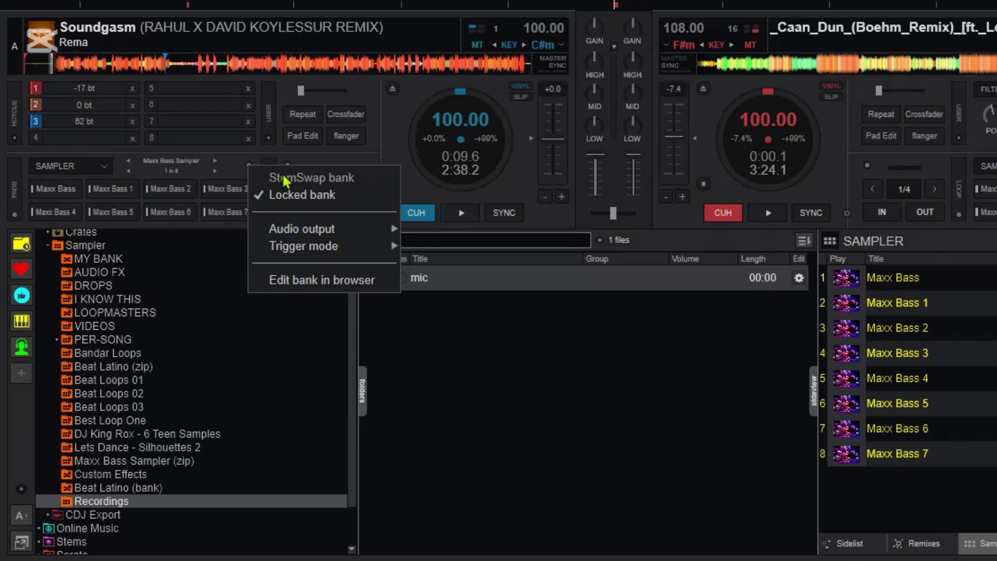
{"action": "left_click", "coordinate": [283, 197]}
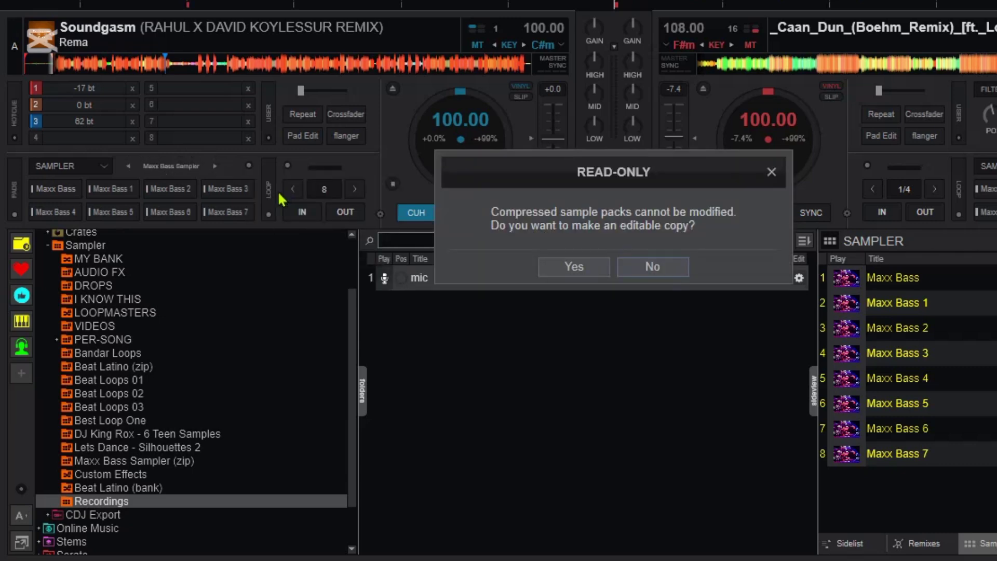
{"action": "left_click", "coordinate": [543, 263]}
{"action": "left_click", "coordinate": [249, 166]}
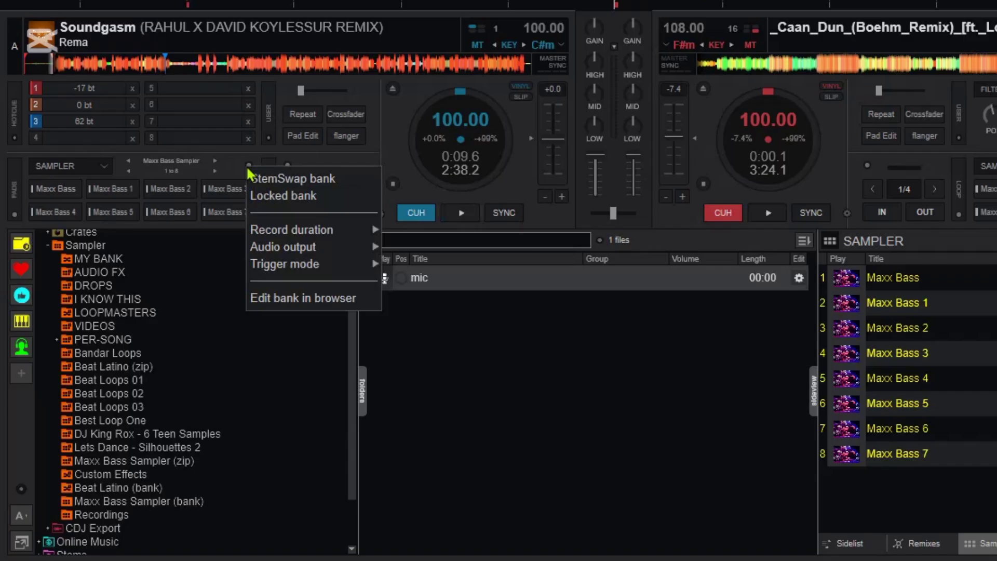
{"action": "left_click", "coordinate": [253, 179]}
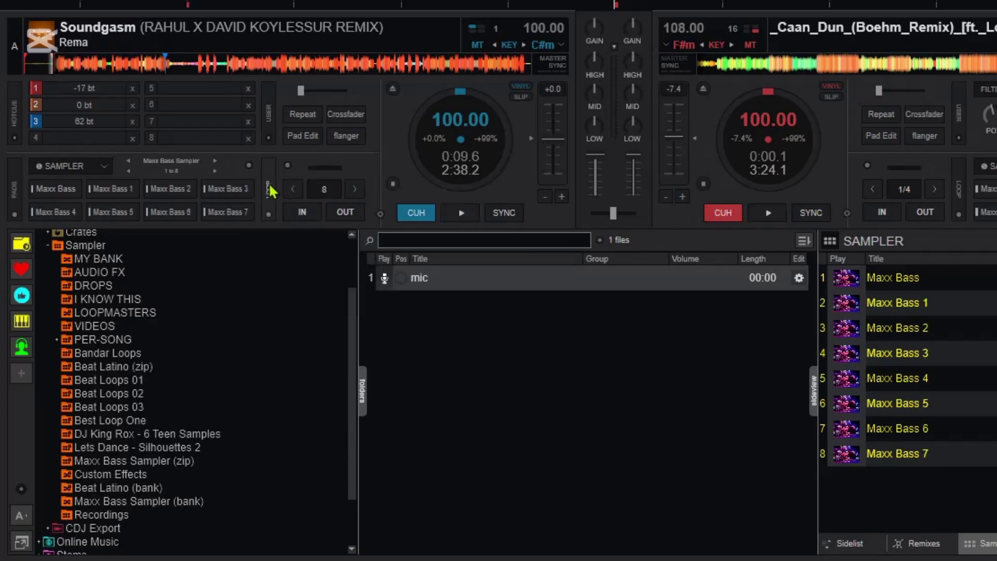
Step: Confirm StemSwap bank is ticked, then also lock the Maxx Bass bank to this deck
{"action": "left_click", "coordinate": [249, 165]}
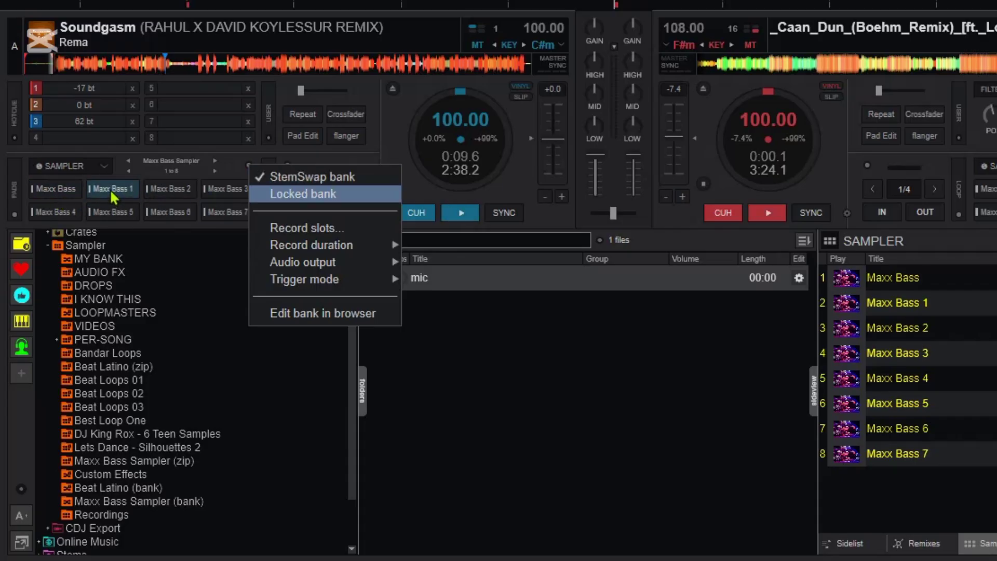
{"action": "left_click", "coordinate": [231, 168]}
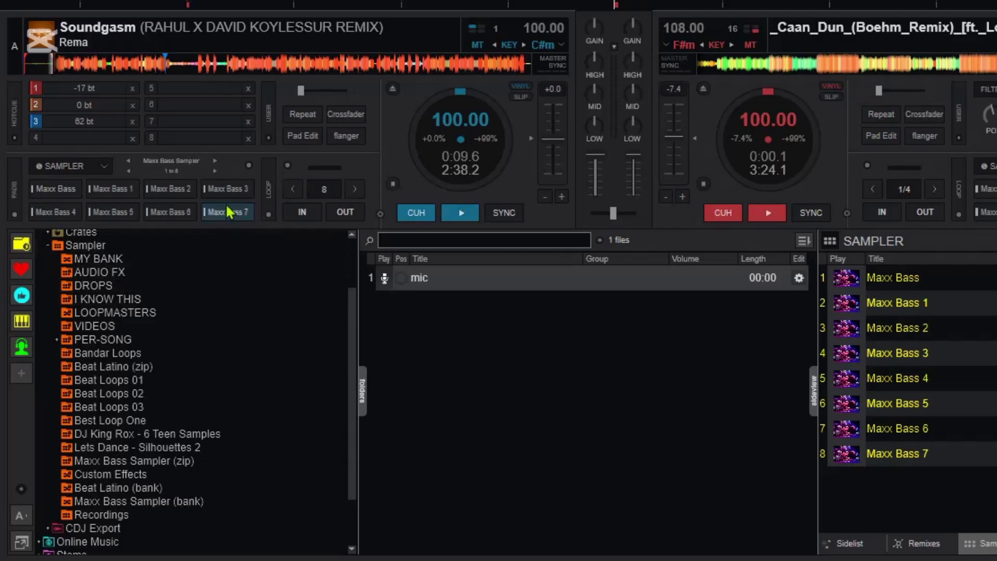
{"action": "left_click", "coordinate": [247, 166]}
{"action": "left_click", "coordinate": [269, 194]}
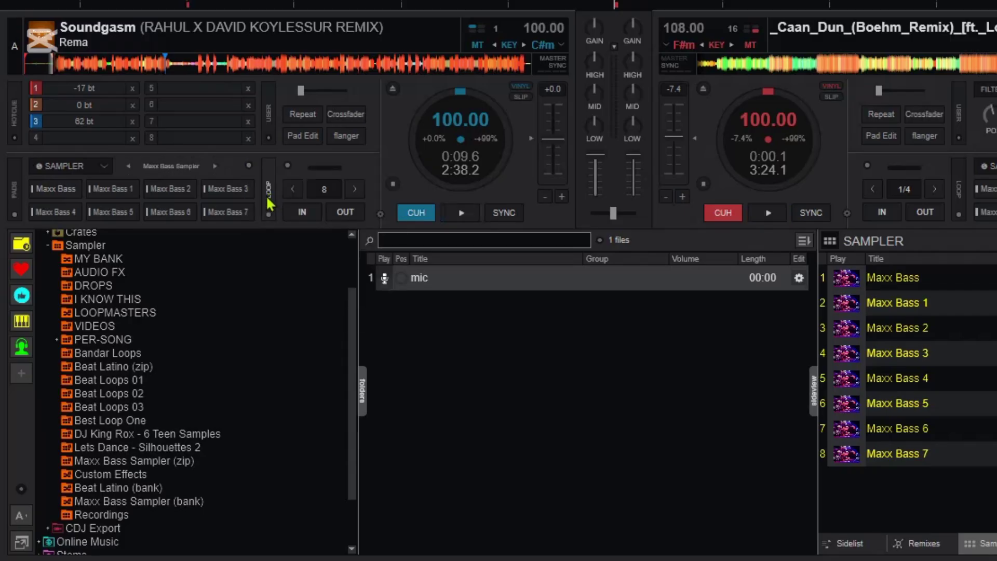
{"action": "left_click", "coordinate": [249, 165]}
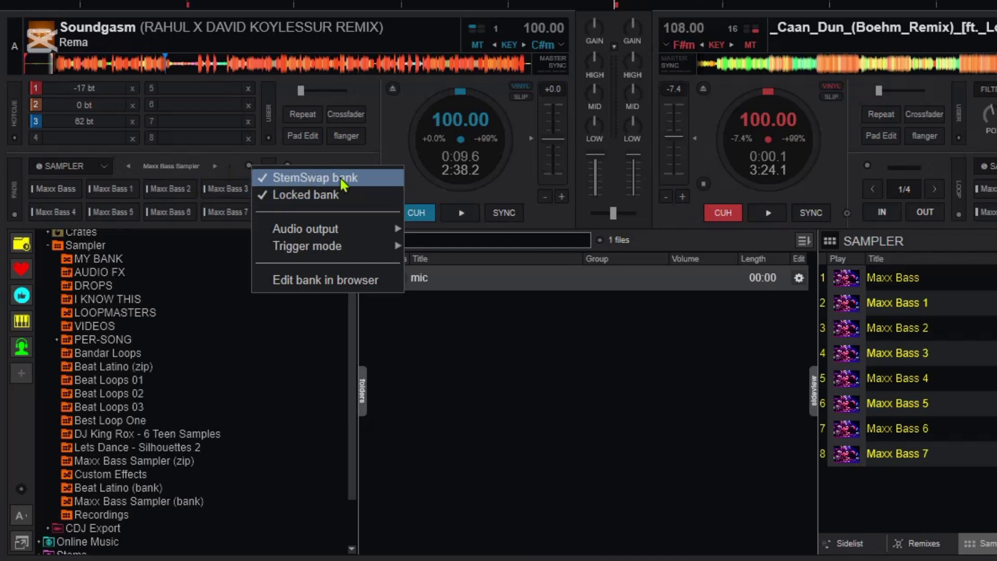
{"action": "left_click", "coordinate": [421, 187]}
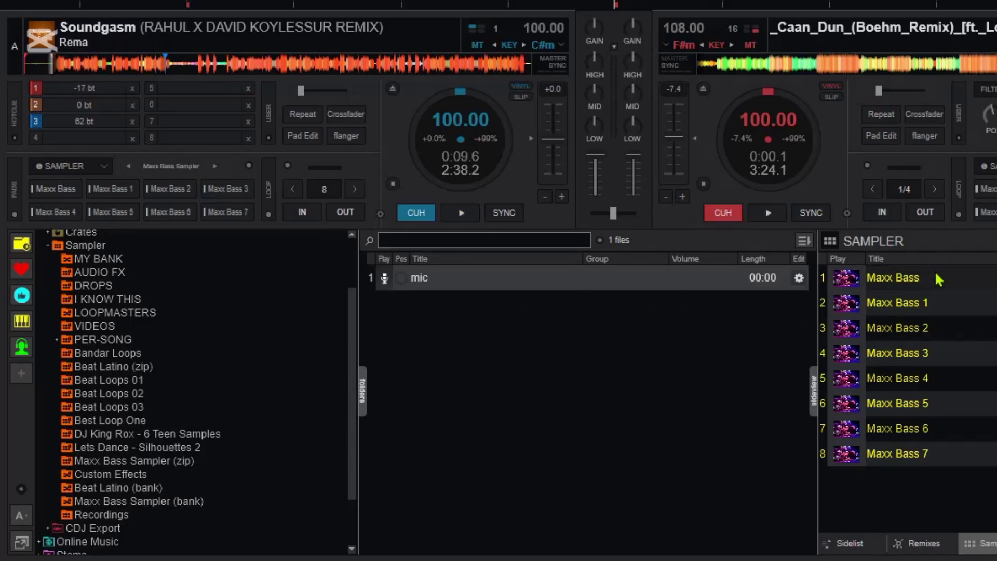
Step: Scroll the sampler to Custom Effects, preview its pad 1 sample, and list the bank in the browser
{"action": "scroll", "coordinate": [172, 166], "scroll_direction": "down", "scroll_amount": 6}
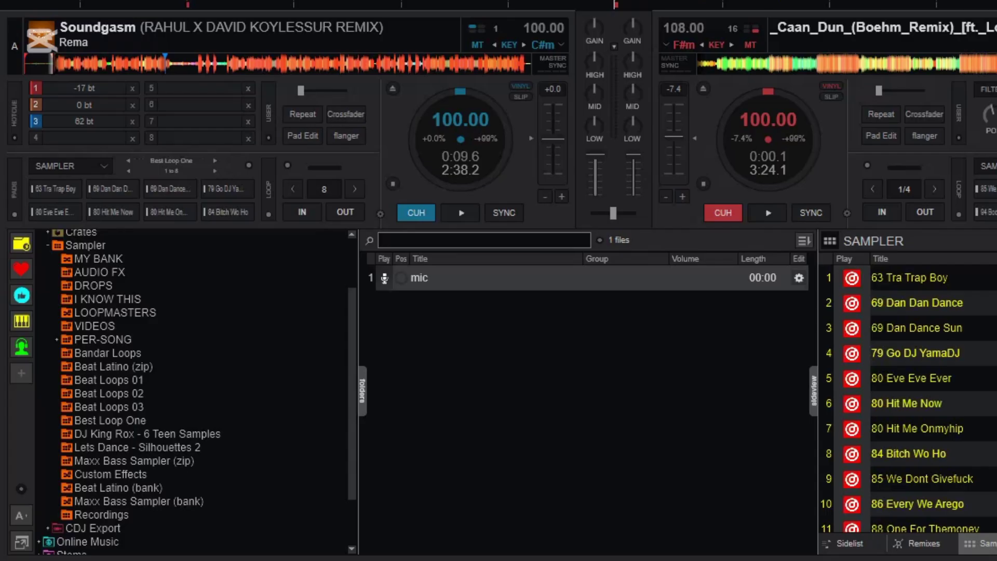
{"action": "scroll", "coordinate": [171, 165], "scroll_direction": "down", "scroll_amount": 3}
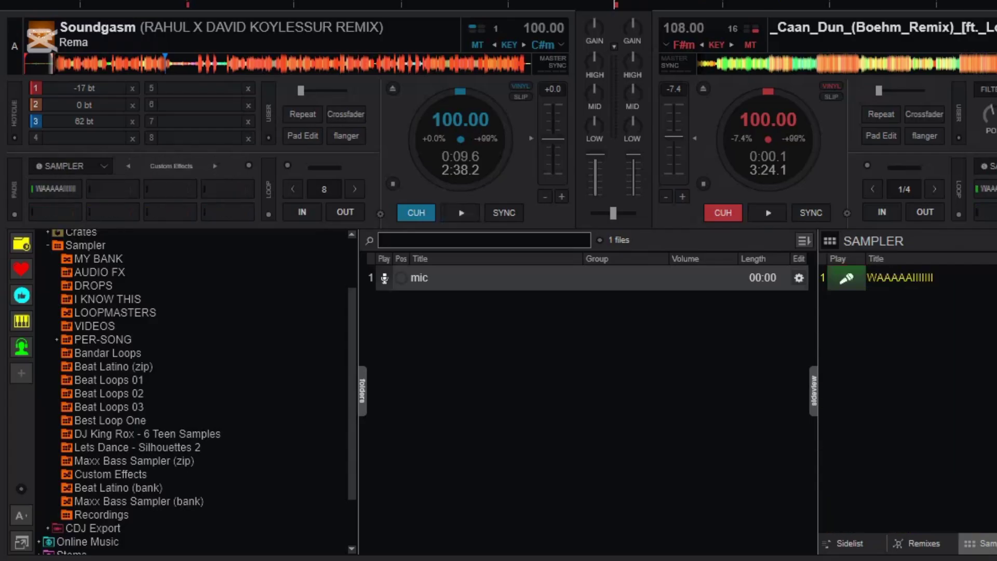
{"action": "left_click", "coordinate": [851, 281]}
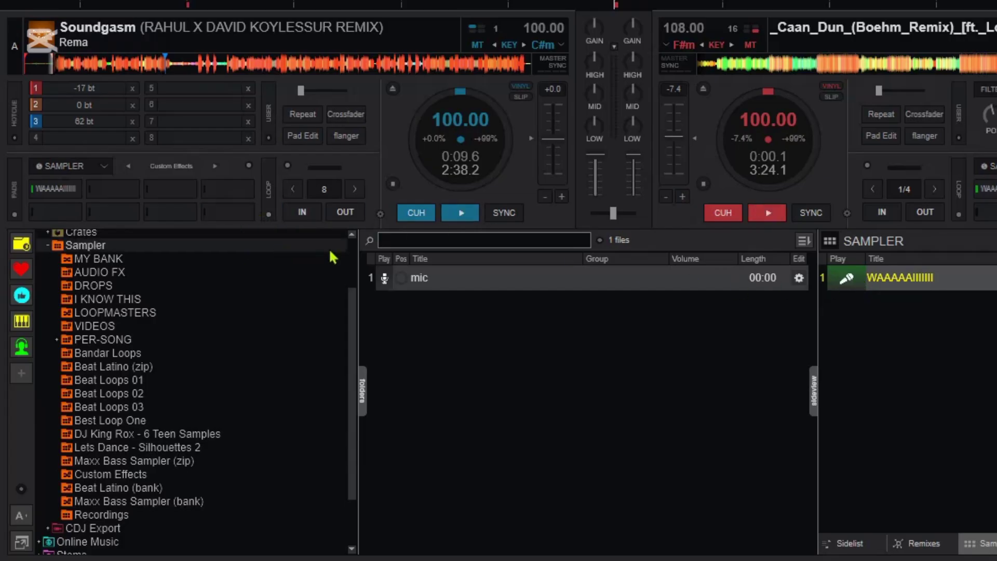
{"action": "right_click", "coordinate": [842, 275]}
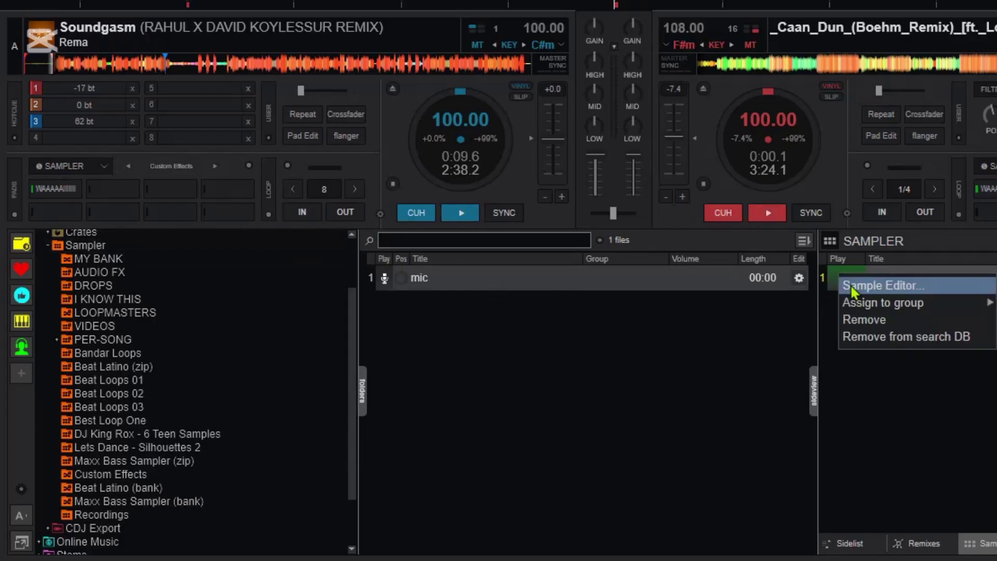
{"action": "left_click", "coordinate": [850, 285]}
{"action": "key", "text": "Escape"}
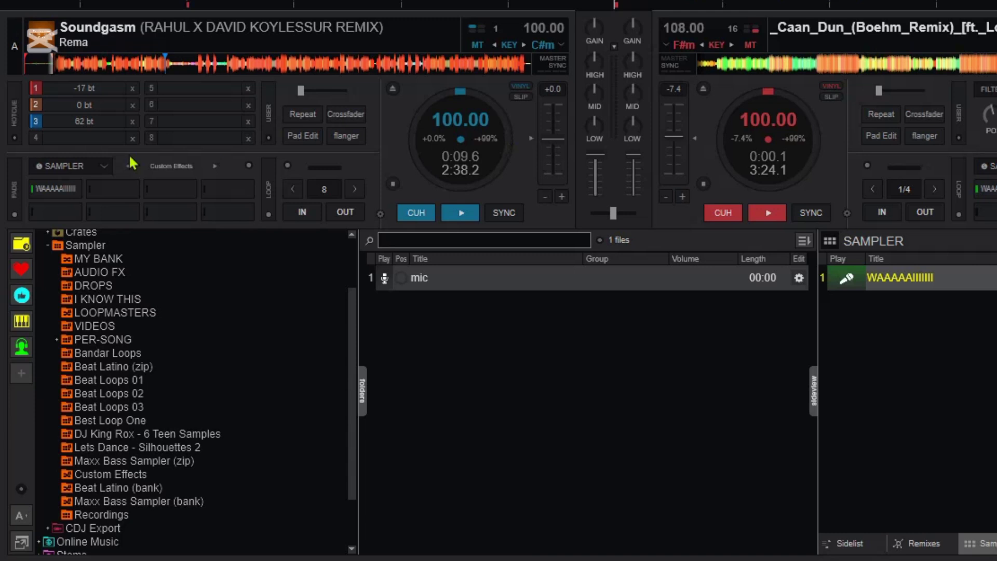
{"action": "left_click", "coordinate": [250, 169]}
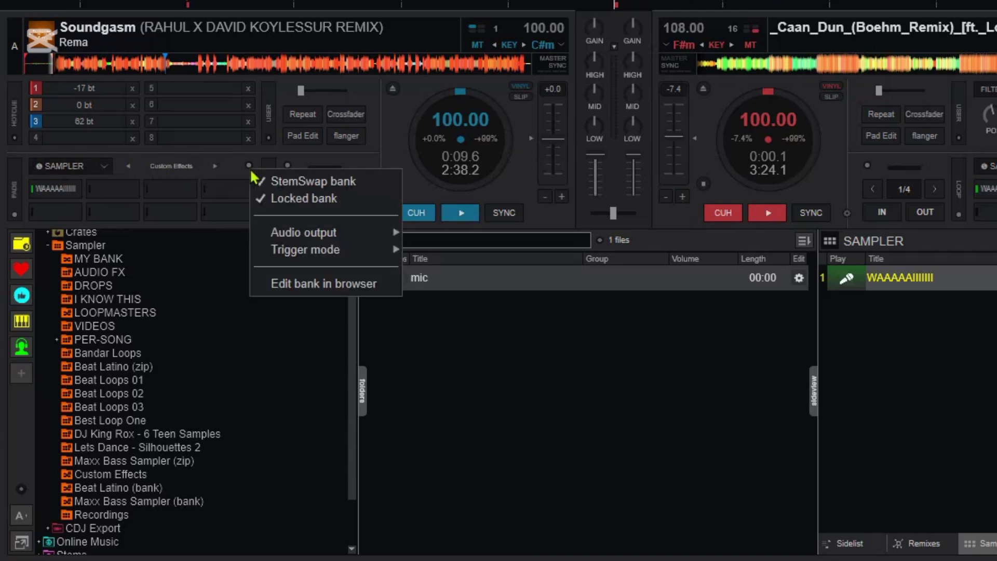
{"action": "left_click", "coordinate": [301, 283]}
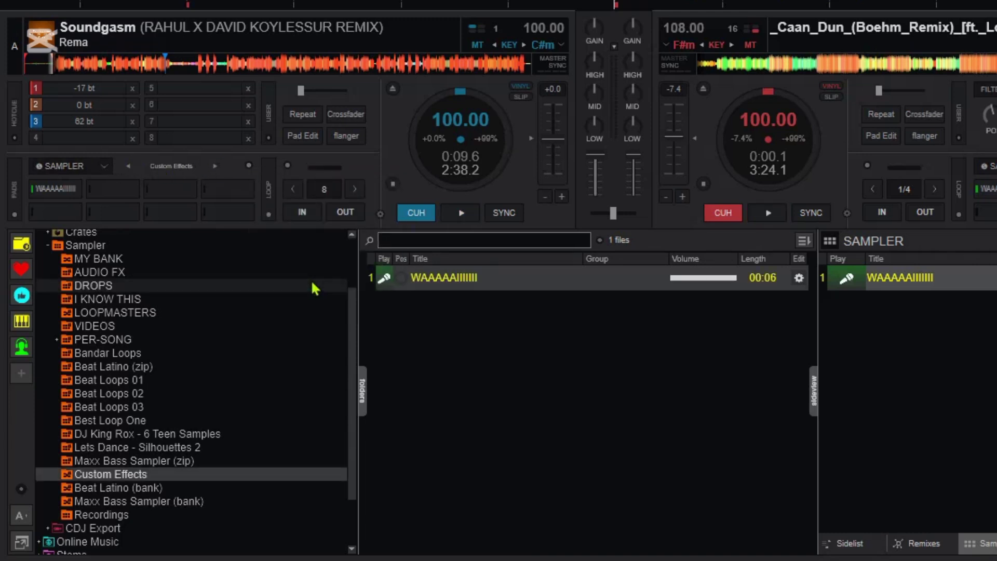
Step: In the WAAAAAIIIIII sample editor, try the Vocal and Vocal plus Instrumental stems, then return to Full Track
{"action": "right_click", "coordinate": [423, 279]}
{"action": "left_click", "coordinate": [436, 294]}
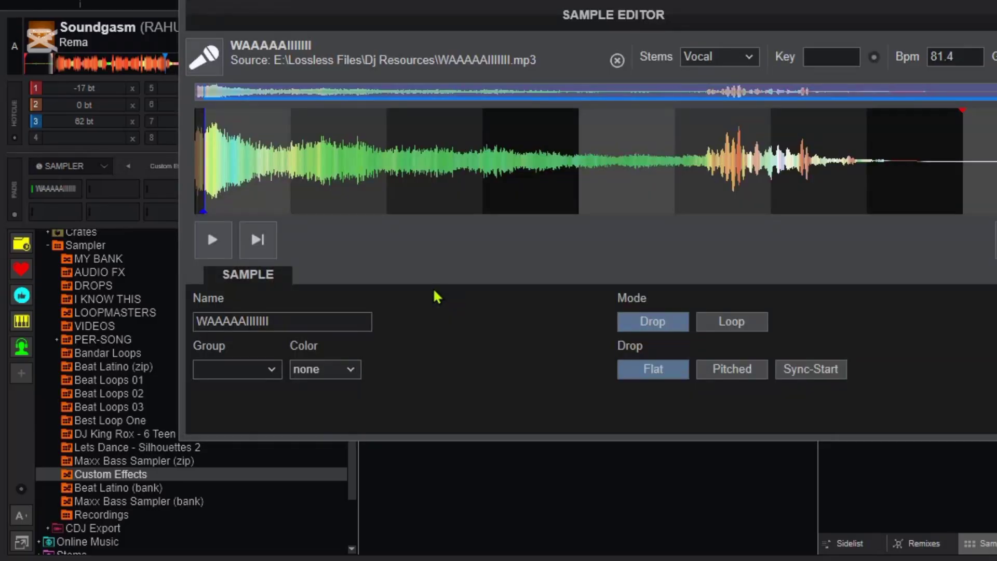
{"action": "left_click", "coordinate": [702, 61]}
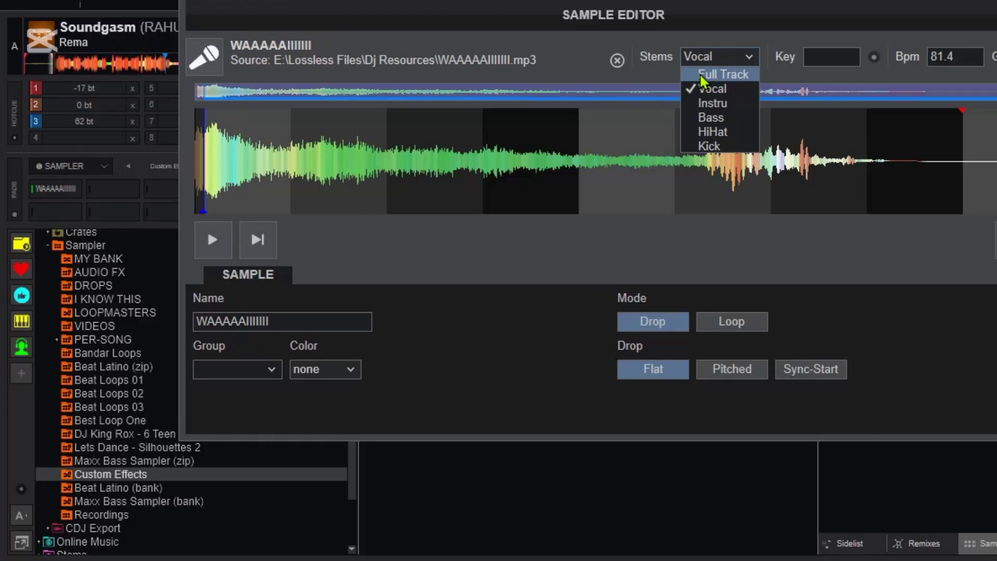
{"action": "left_click", "coordinate": [701, 75]}
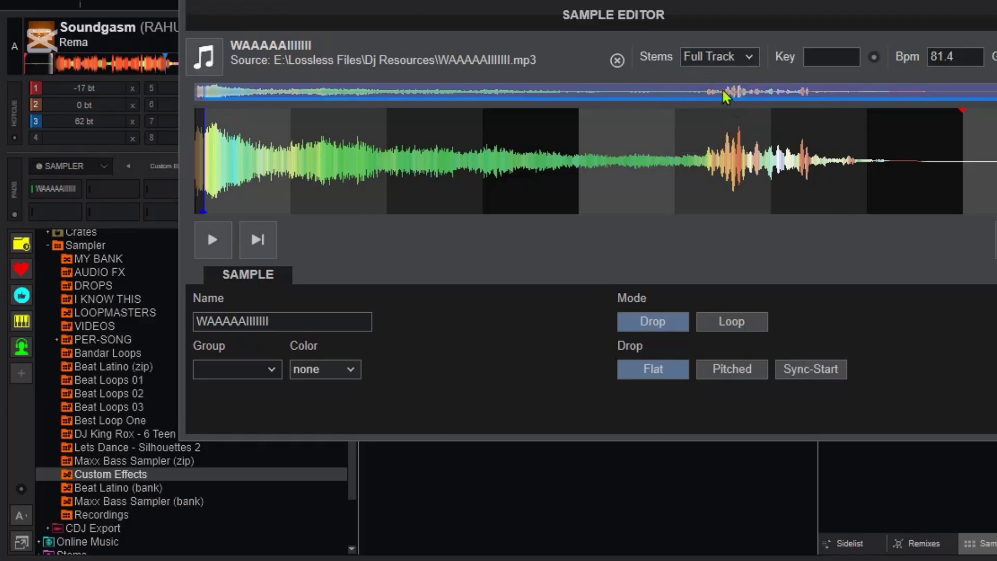
{"action": "left_click", "coordinate": [708, 59]}
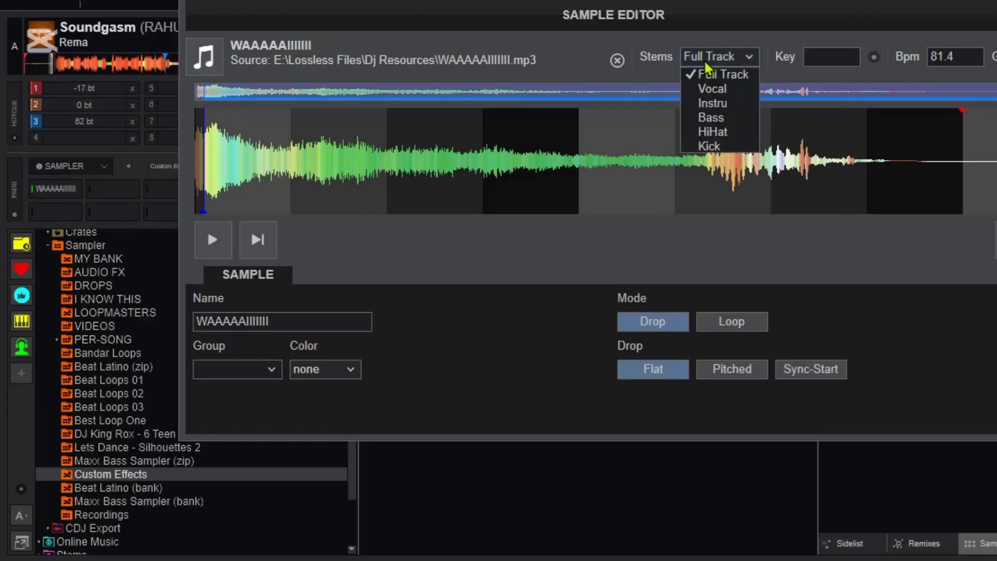
{"action": "left_click", "coordinate": [706, 88]}
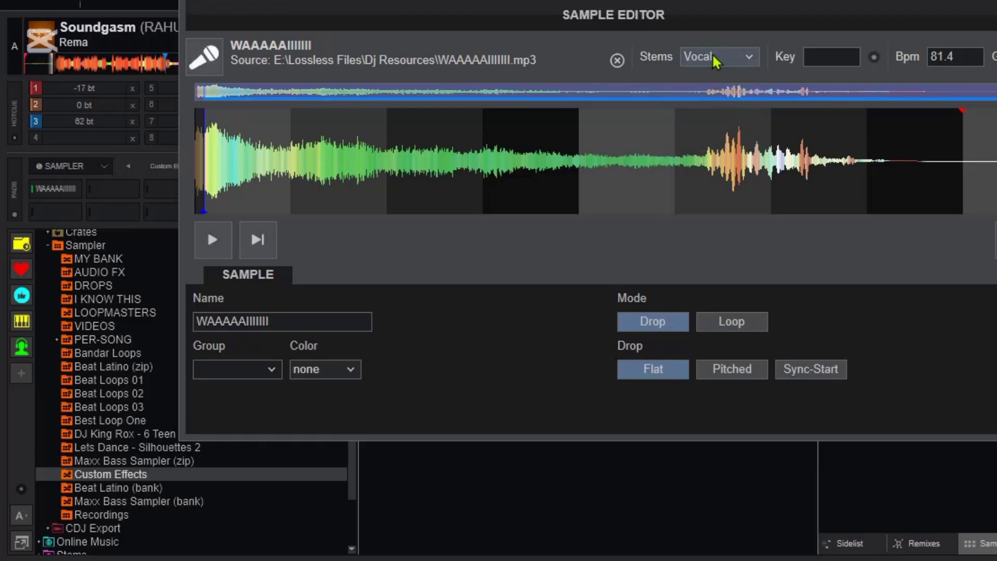
{"action": "left_click", "coordinate": [716, 66]}
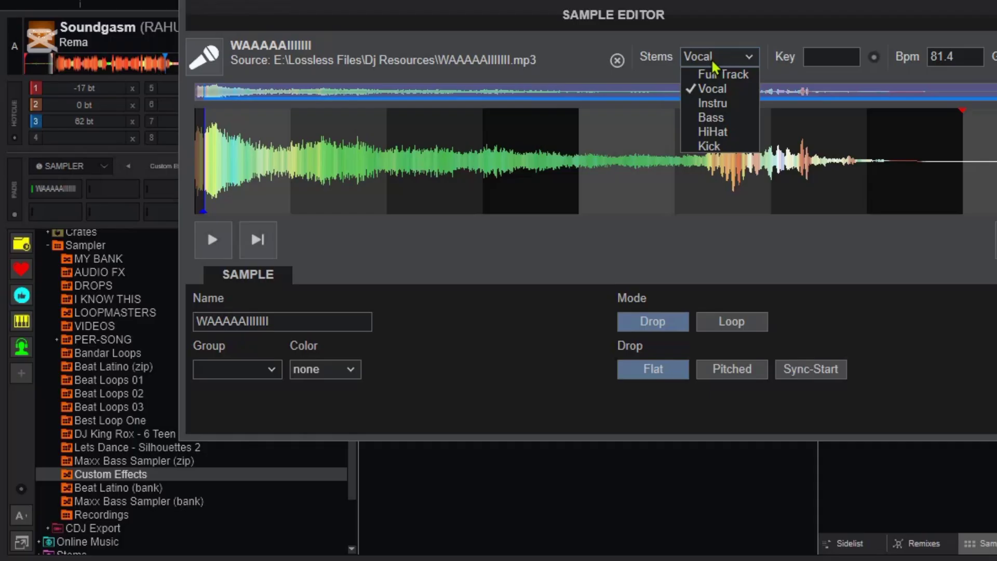
{"action": "left_click", "coordinate": [705, 106]}
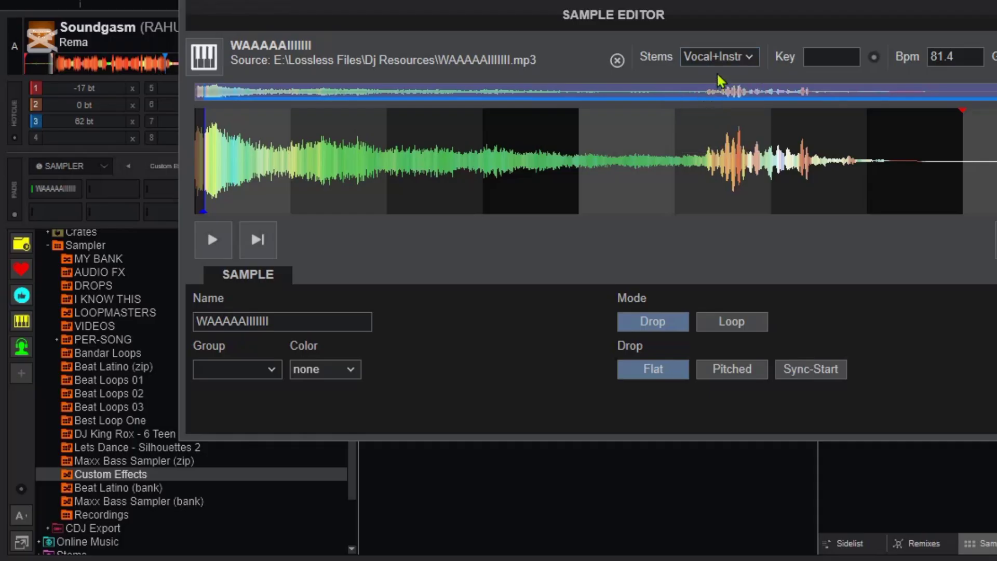
{"action": "left_click", "coordinate": [722, 58]}
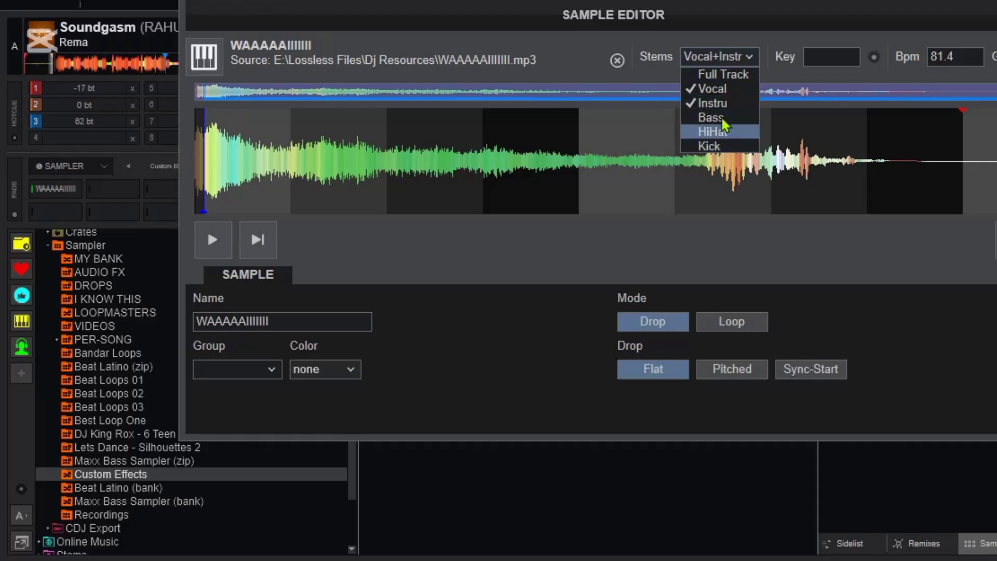
{"action": "left_click", "coordinate": [720, 74]}
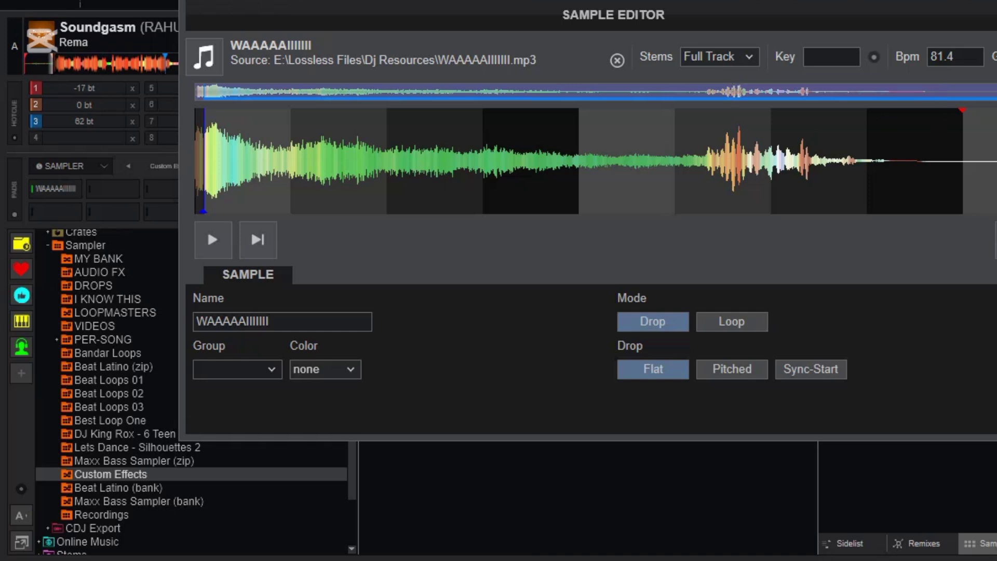
{"action": "key", "text": "Escape"}
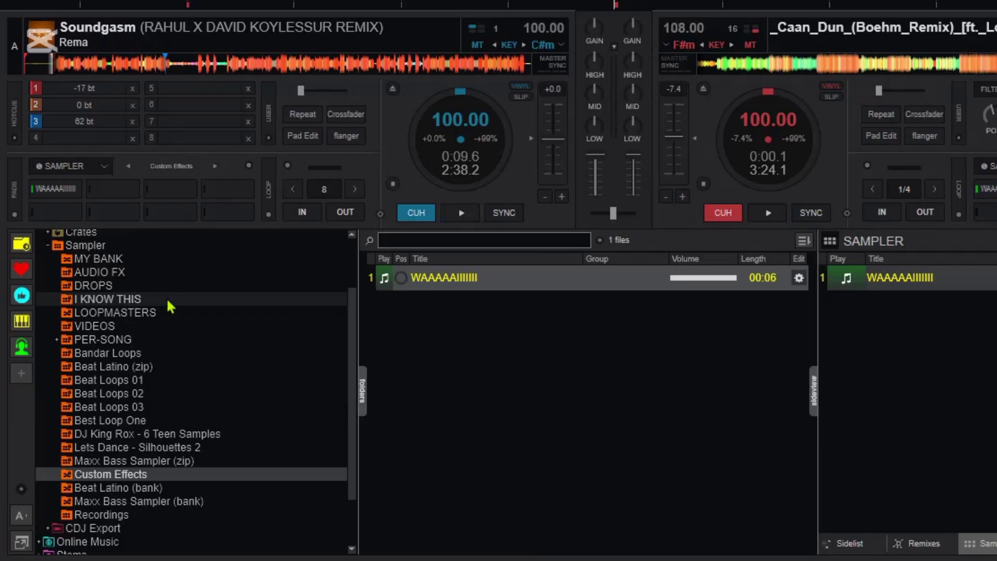
Step: Reopen the sample editor to confirm the stems remain on Full Track
{"action": "right_click", "coordinate": [462, 282]}
{"action": "left_click", "coordinate": [470, 291]}
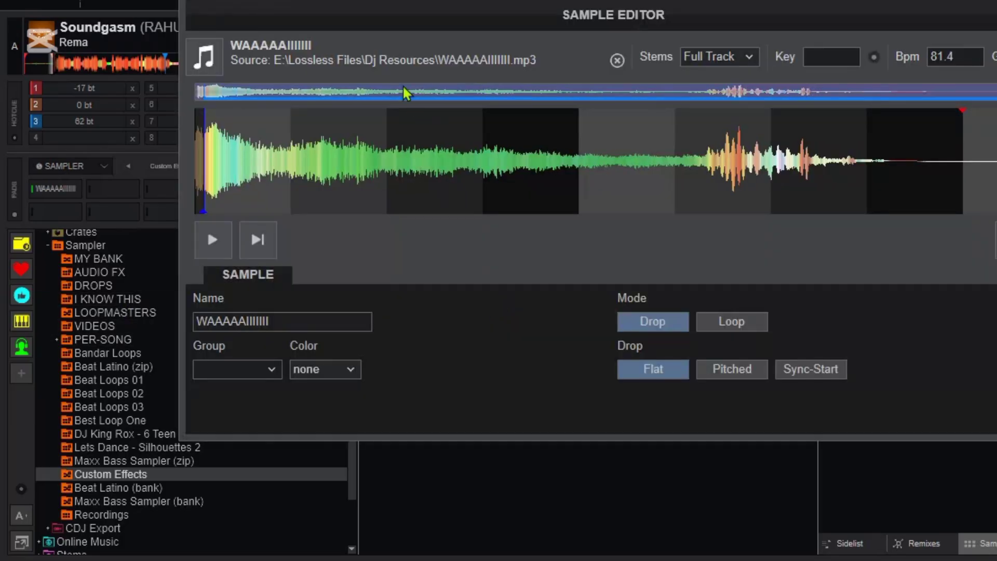
{"action": "left_click", "coordinate": [696, 57]}
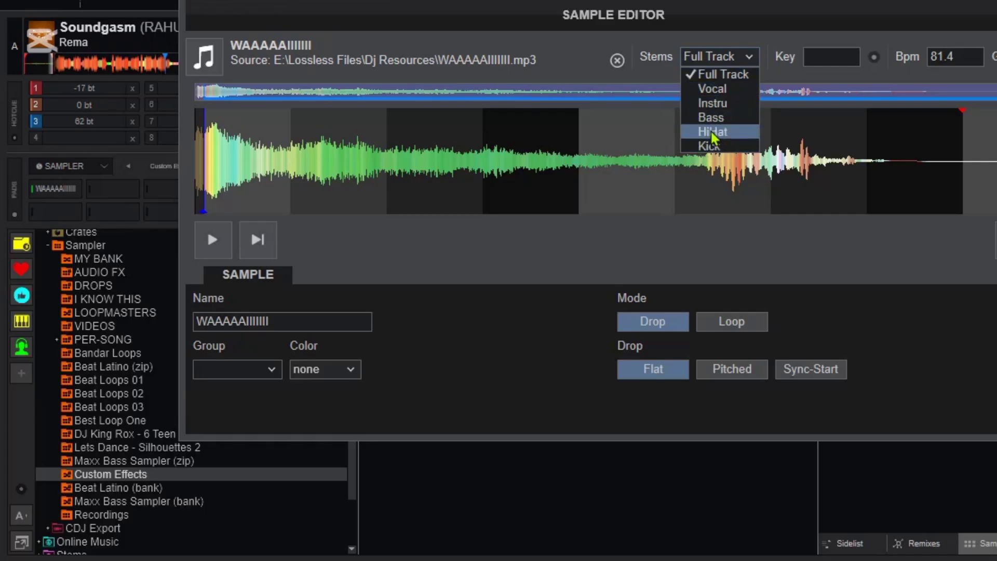
{"action": "key", "text": "Escape"}
{"action": "key", "text": "Escape"}
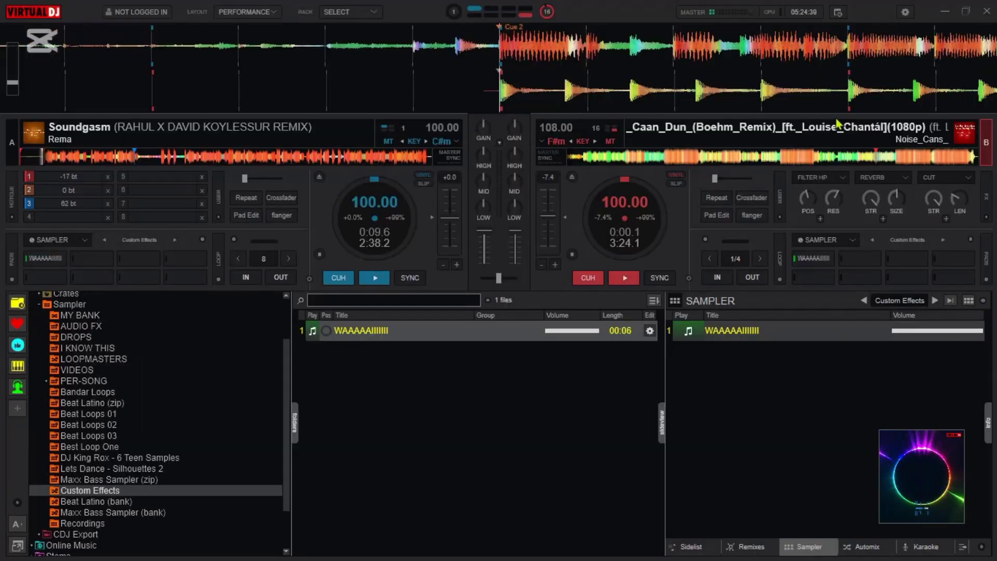
Step: Switch deck A's sampler to VIDEOS and step deck B's sampler back to MY BANK
{"action": "left_click", "coordinate": [105, 240]}
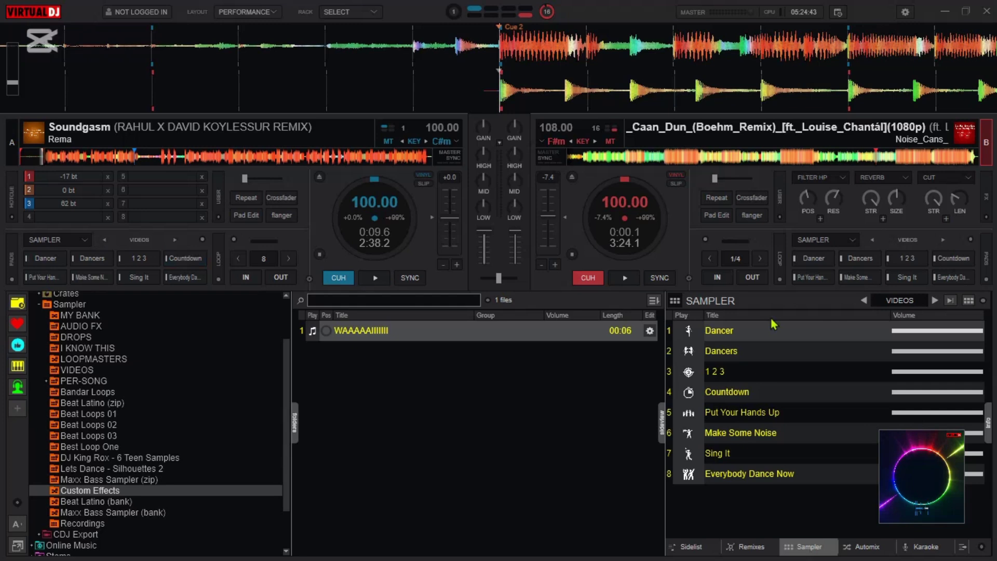
{"action": "left_click", "coordinate": [873, 241]}
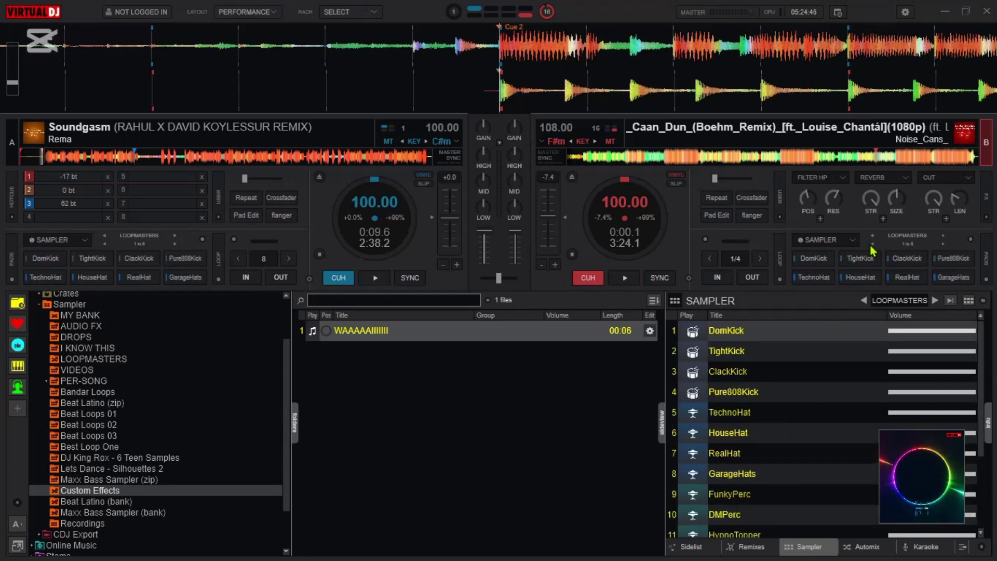
{"action": "left_click", "coordinate": [873, 237]}
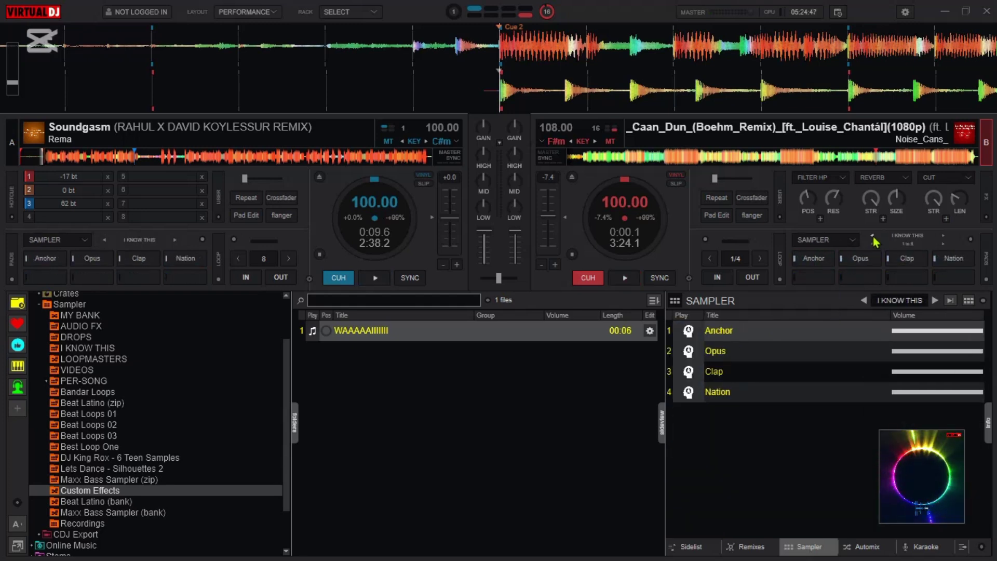
{"action": "left_click", "coordinate": [874, 236]}
{"action": "left_click", "coordinate": [873, 237]}
{"action": "left_click", "coordinate": [873, 236]}
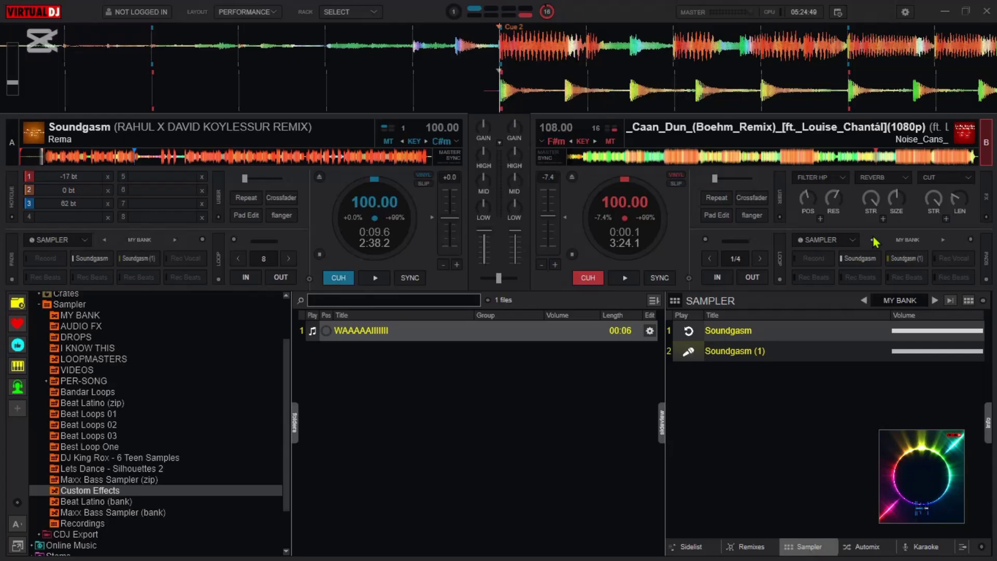
Step: Set samplerIndependentDeckBanks to Yes in Settings, found by searching 'indepe'
{"action": "left_click", "coordinate": [905, 13]}
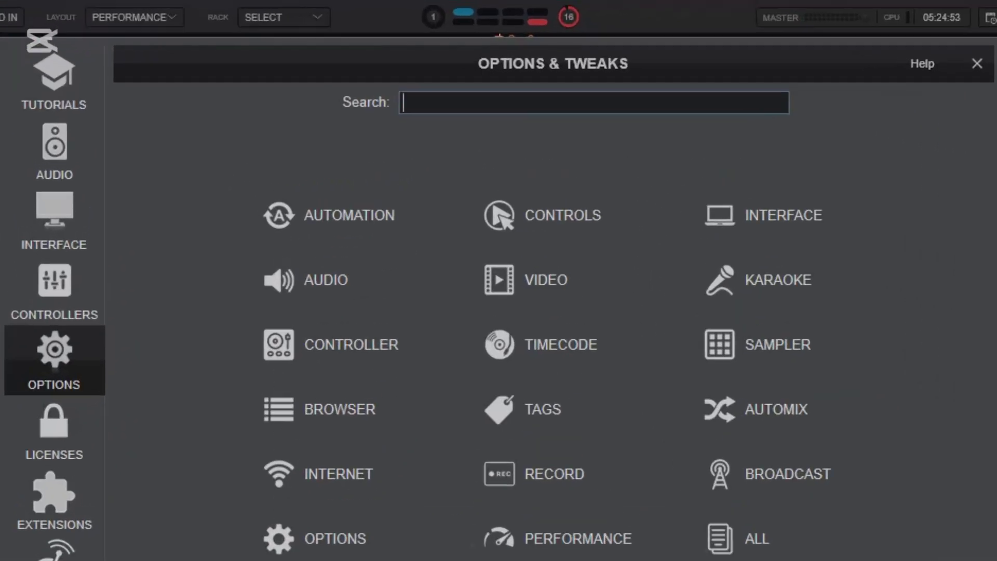
{"action": "type", "text": "indepe"}
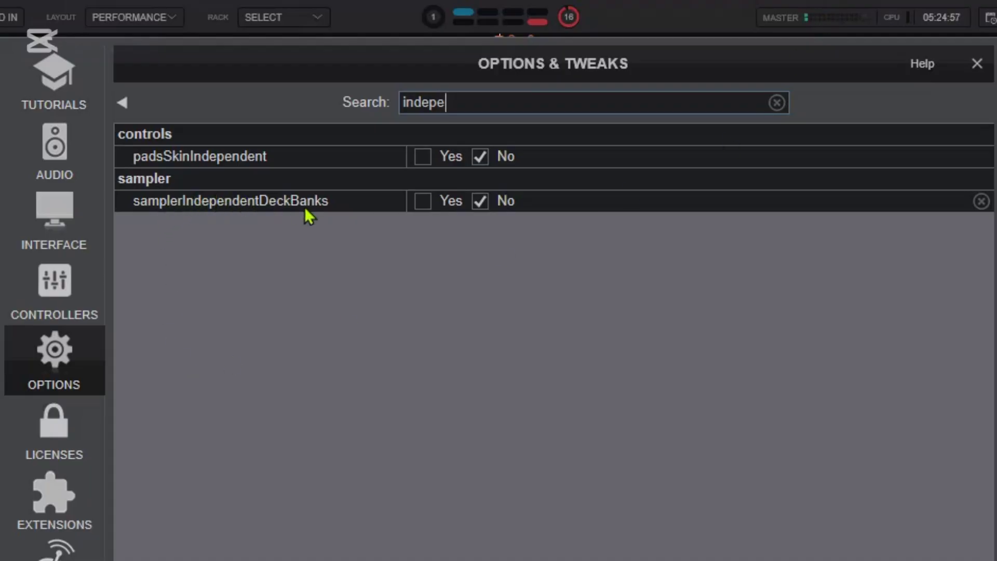
{"action": "left_click", "coordinate": [423, 201]}
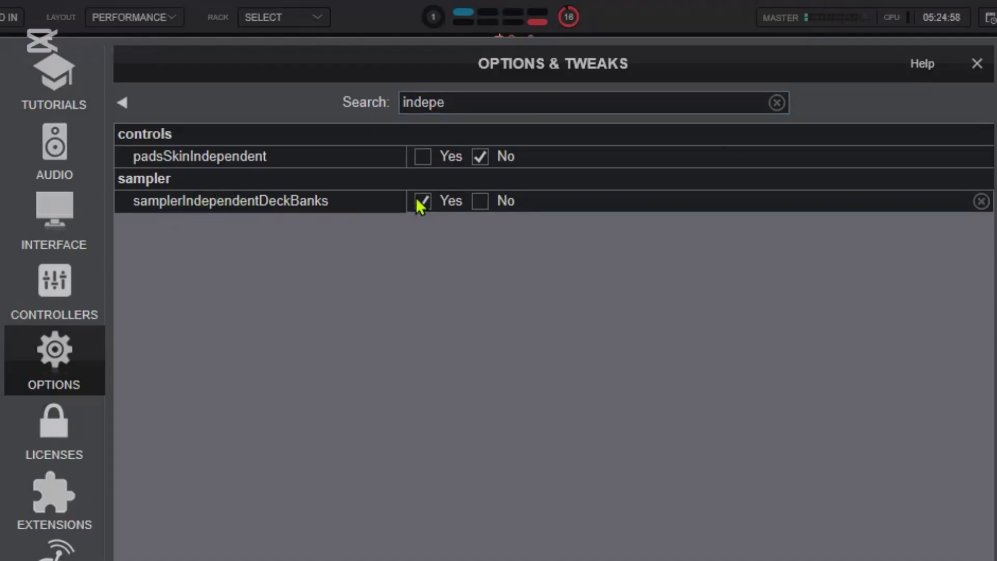
{"action": "left_click", "coordinate": [976, 63]}
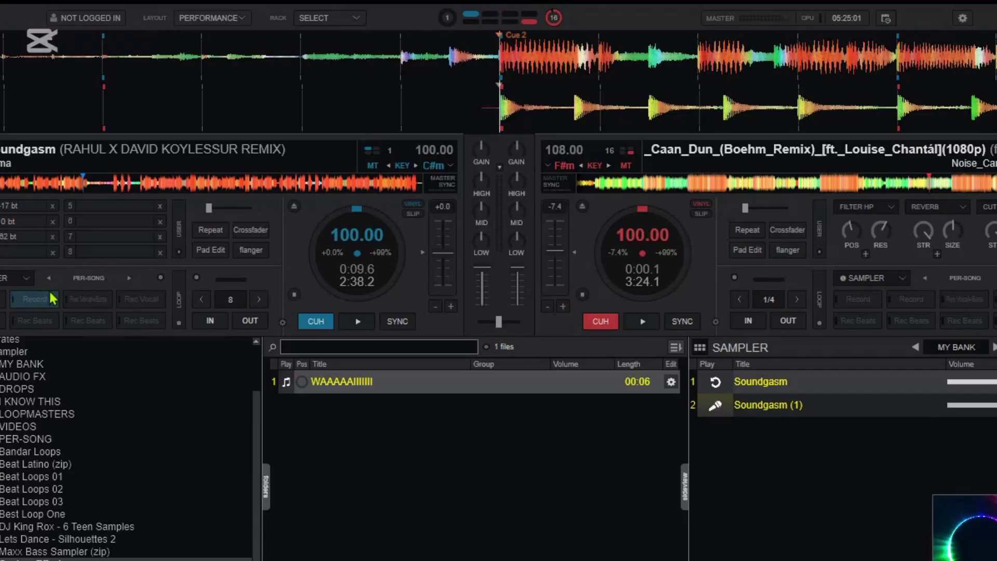
Step: Step the left deck's sampler to Recordings and route that bank's audio output to Master
{"action": "left_click", "coordinate": [105, 243]}
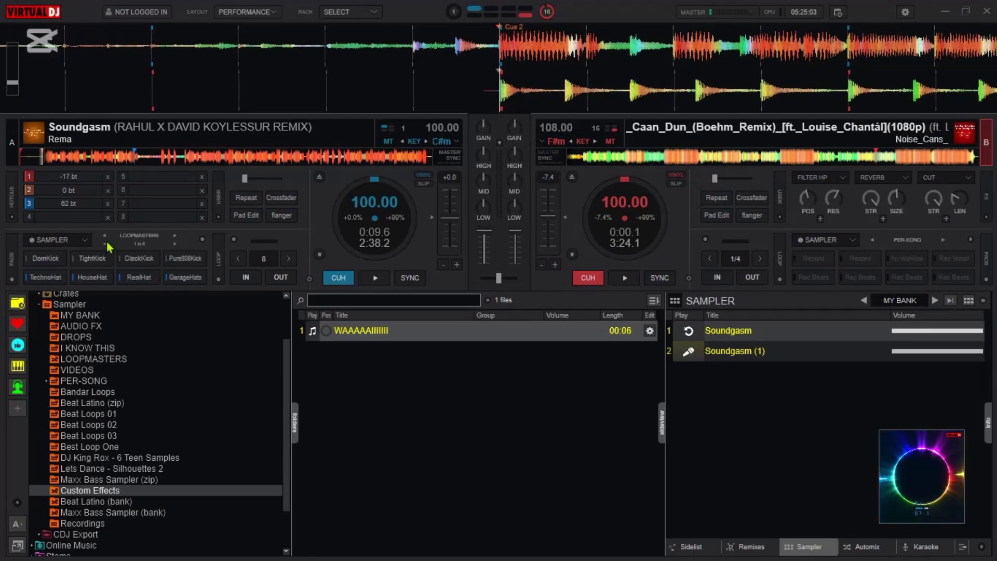
{"action": "left_click", "coordinate": [97, 236]}
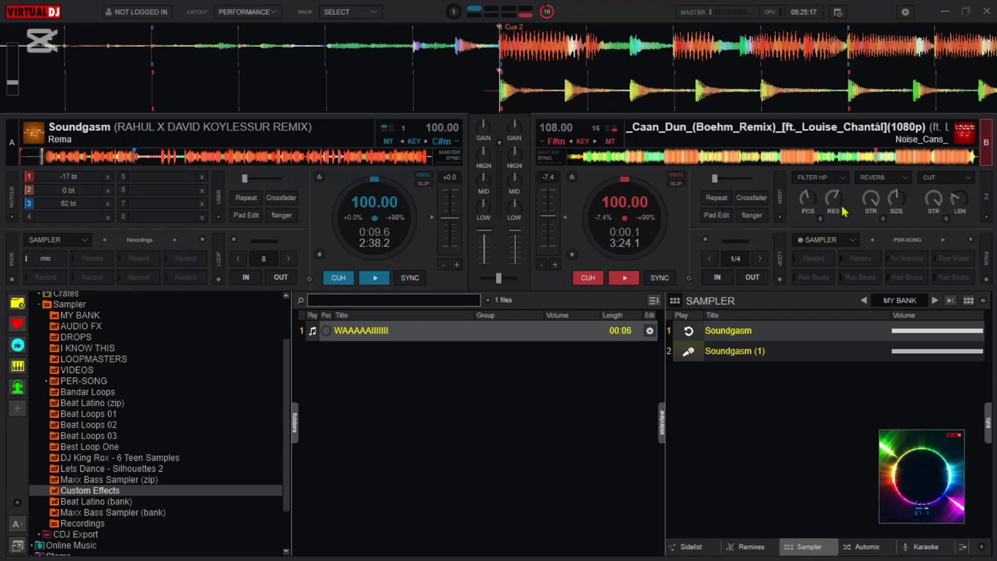
{"action": "left_click", "coordinate": [202, 239]}
{"action": "mouse_move", "coordinate": [220, 319]}
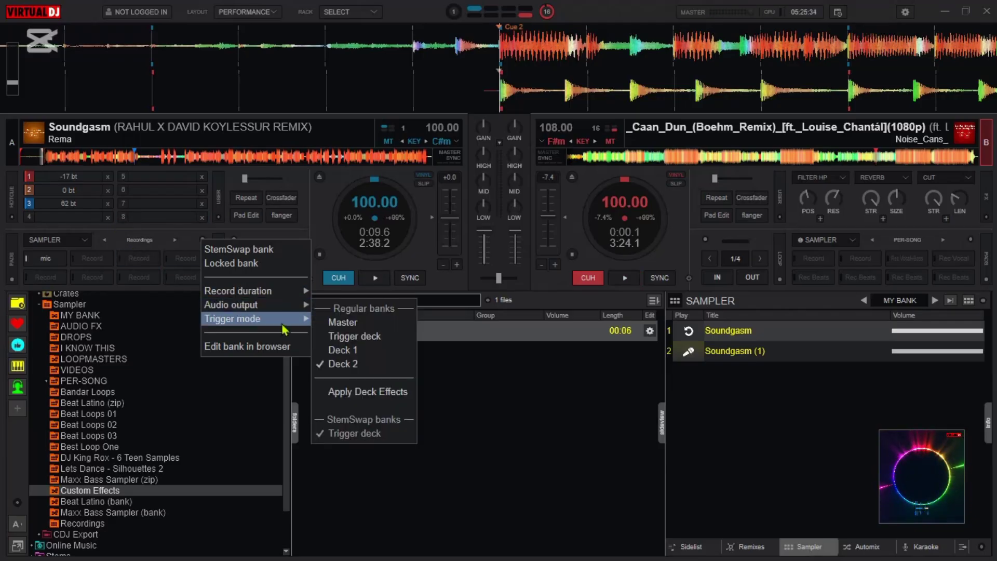
{"action": "left_click", "coordinate": [343, 322]}
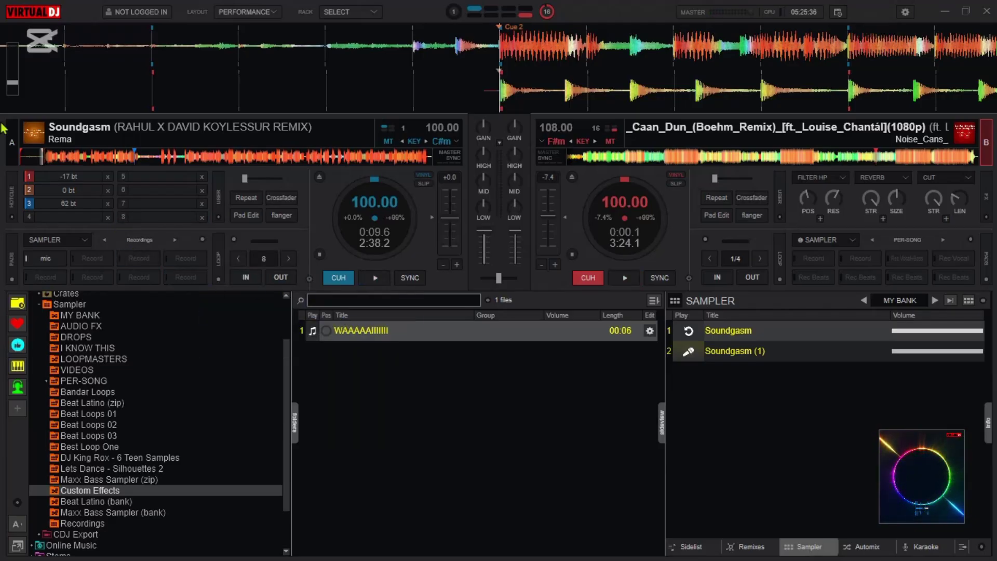